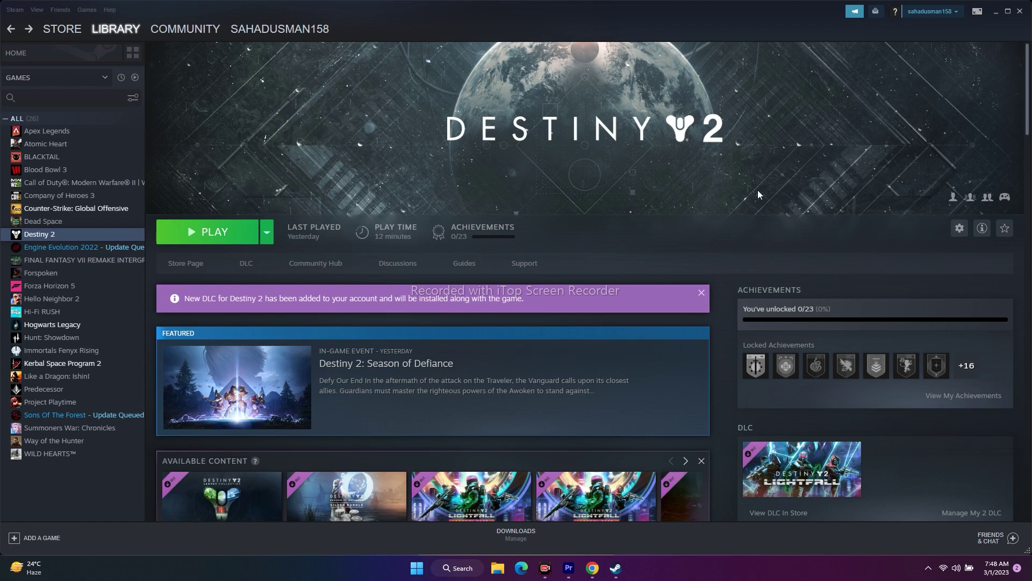
Step: Minimize Steam and launch NVIDIA Control Panel from the desktop's right-click menu
{"action": "left_click", "coordinate": [993, 13]}
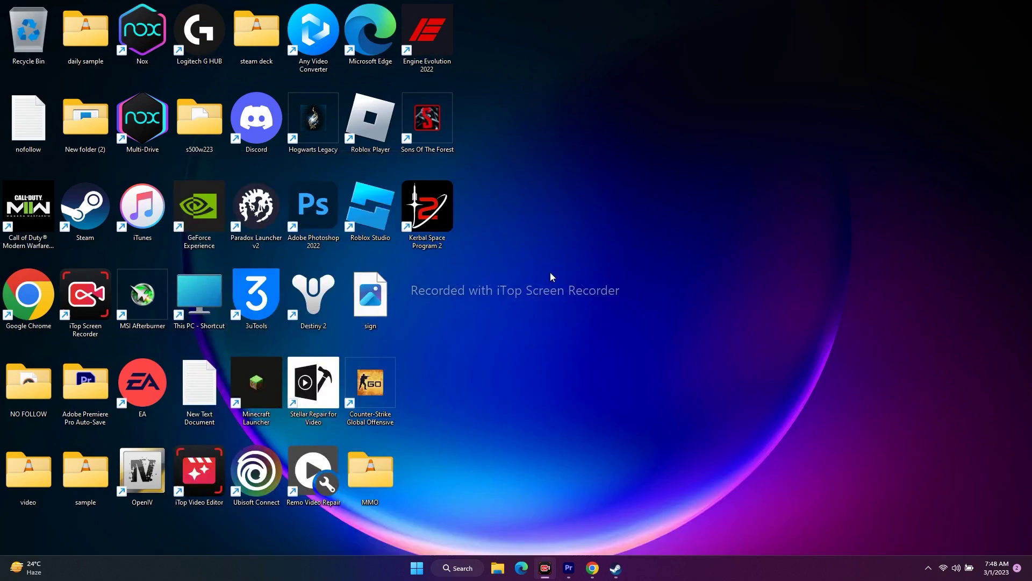
{"action": "right_click", "coordinate": [582, 167]}
{"action": "left_click", "coordinate": [624, 337]}
{"action": "left_click", "coordinate": [675, 410]}
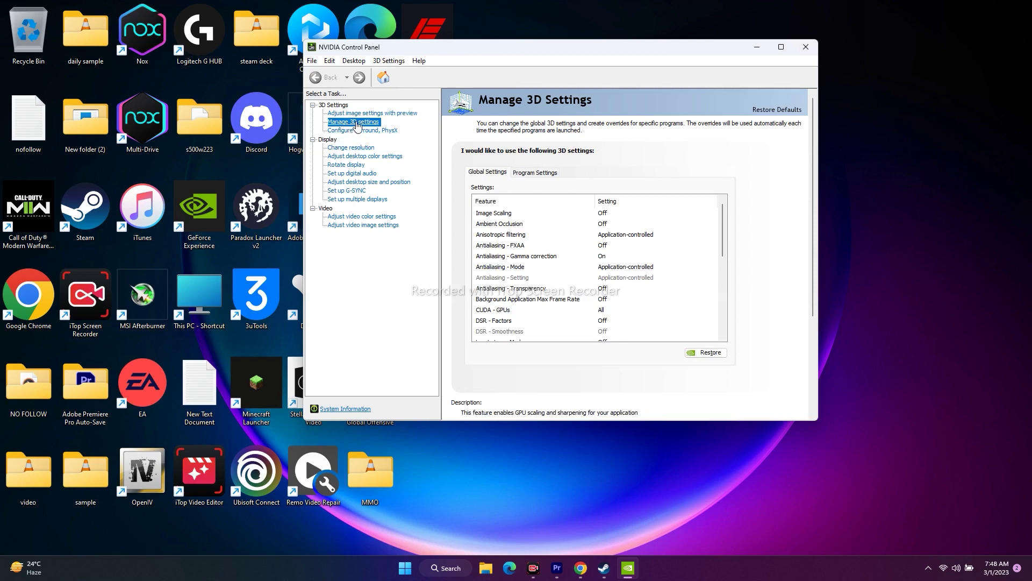
Step: In Manage 3D settings' Program Settings, start adding a new program to customize
{"action": "left_click", "coordinate": [533, 171]}
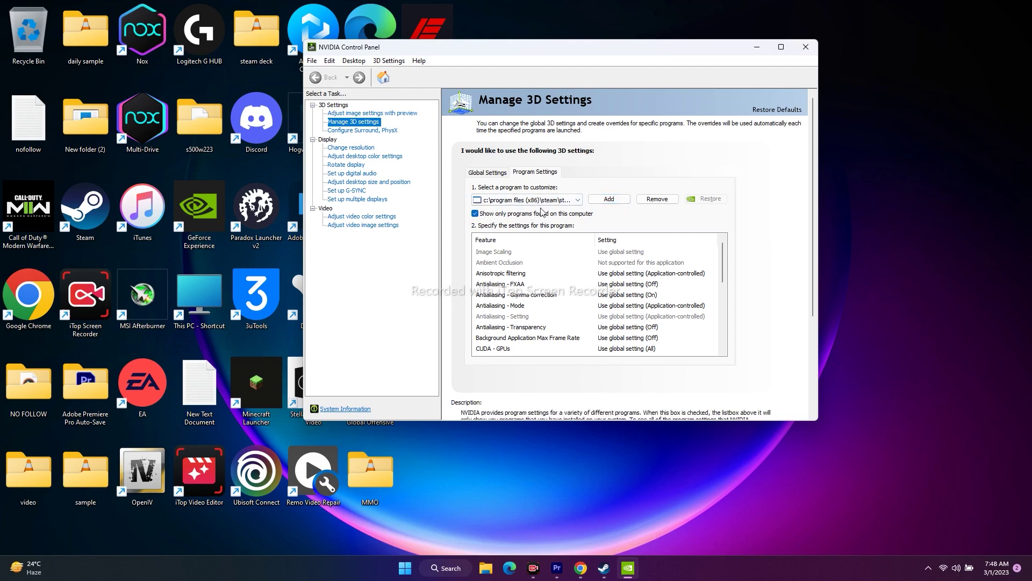
{"action": "left_click", "coordinate": [567, 201]}
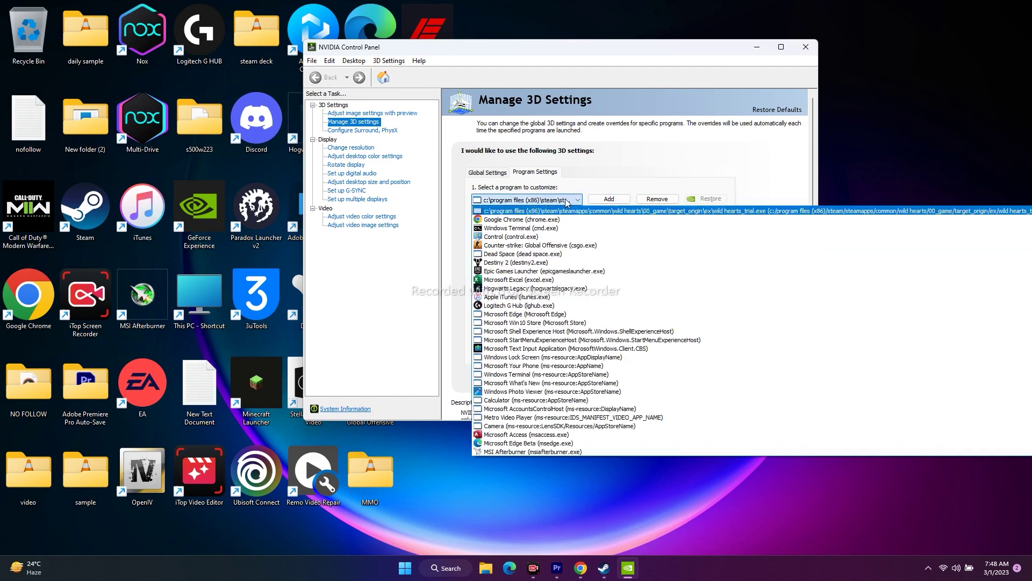
{"action": "left_click", "coordinate": [567, 201]}
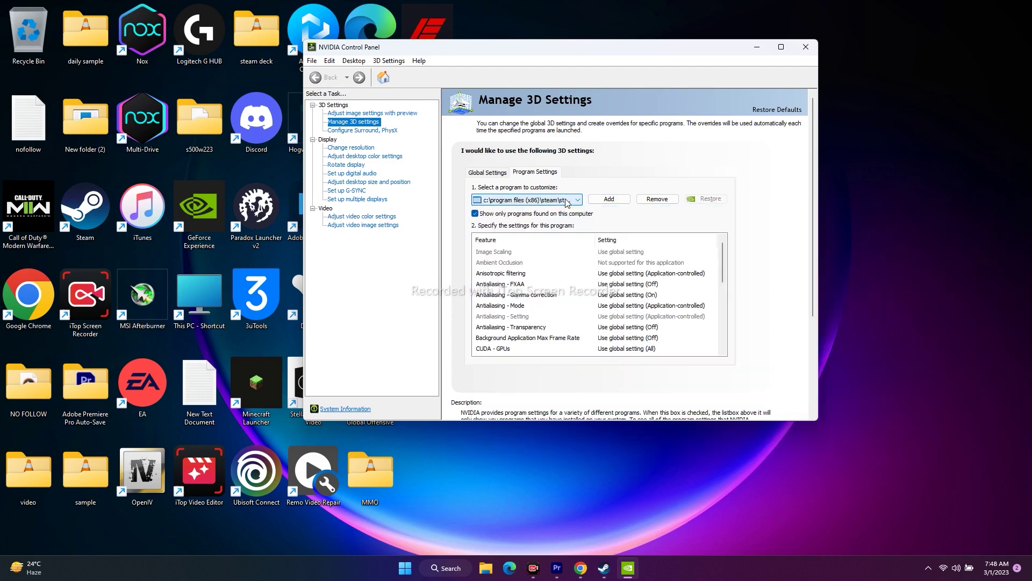
{"action": "left_click", "coordinate": [609, 199]}
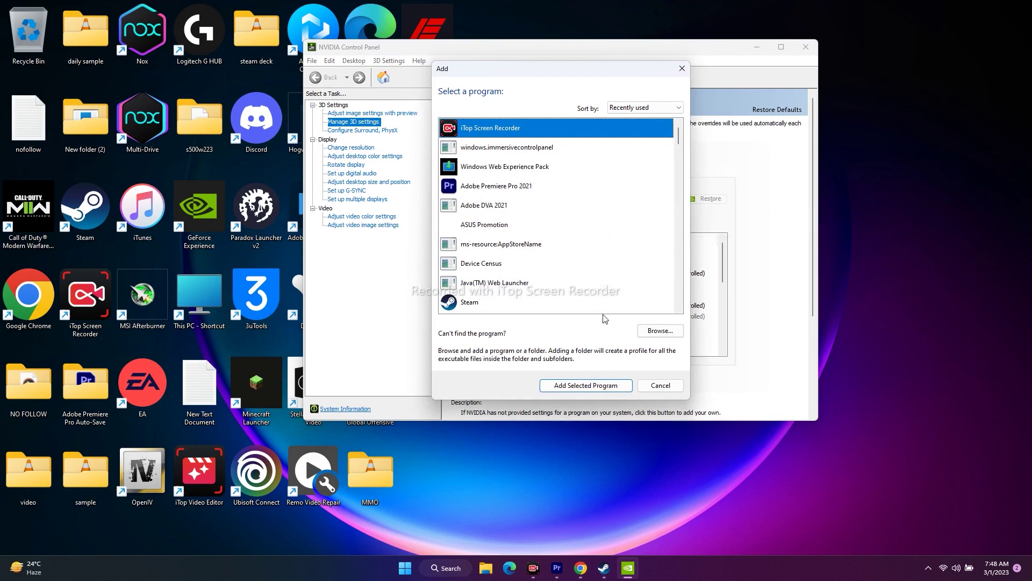
Step: Browse from This PC through OS (C:) and Program Files (x86) into the Steam folder
{"action": "left_click", "coordinate": [659, 331]}
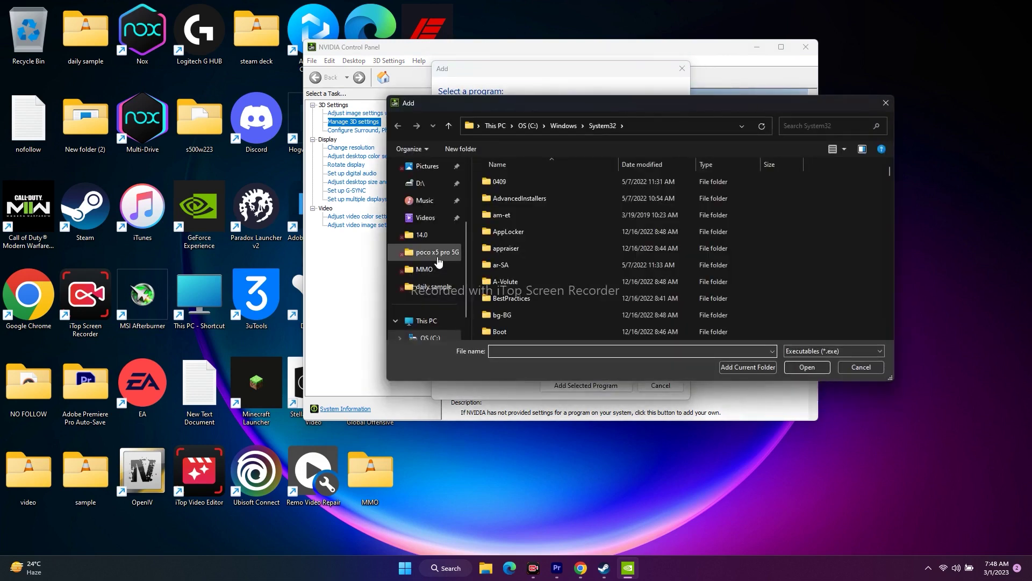
{"action": "left_click", "coordinate": [432, 306]}
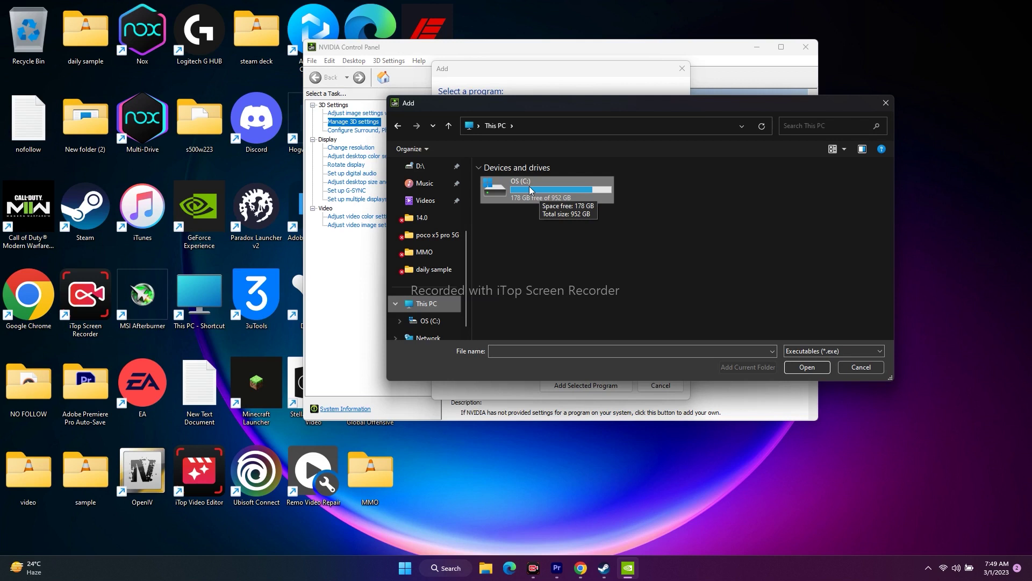
{"action": "double_click", "coordinate": [537, 188]}
{"action": "scroll", "coordinate": [540, 208], "scroll_direction": "down", "scroll_amount": 3}
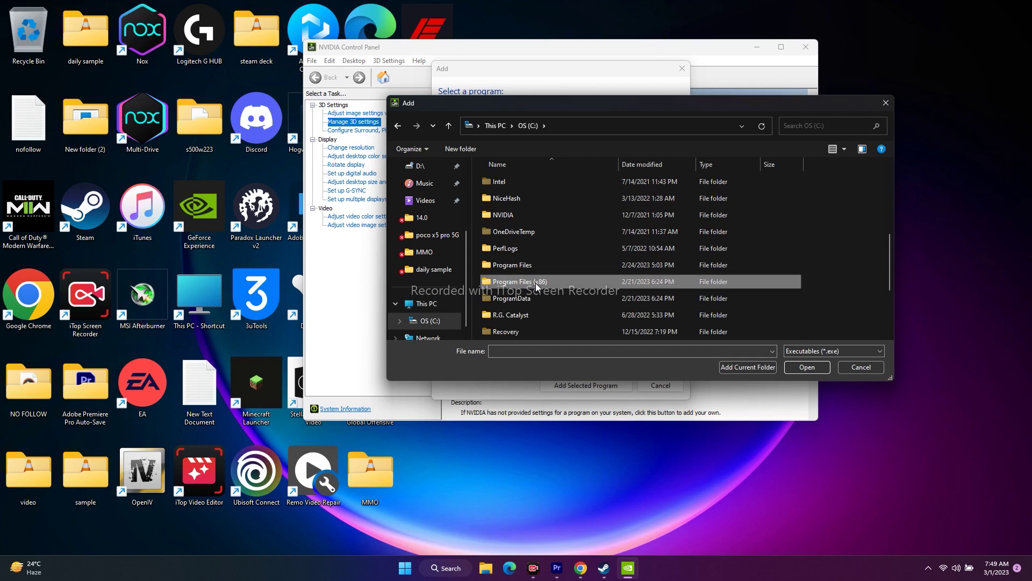
{"action": "double_click", "coordinate": [535, 282]}
{"action": "scroll", "coordinate": [536, 210], "scroll_direction": "down", "scroll_amount": 5}
{"action": "scroll", "coordinate": [537, 210], "scroll_direction": "down", "scroll_amount": 7}
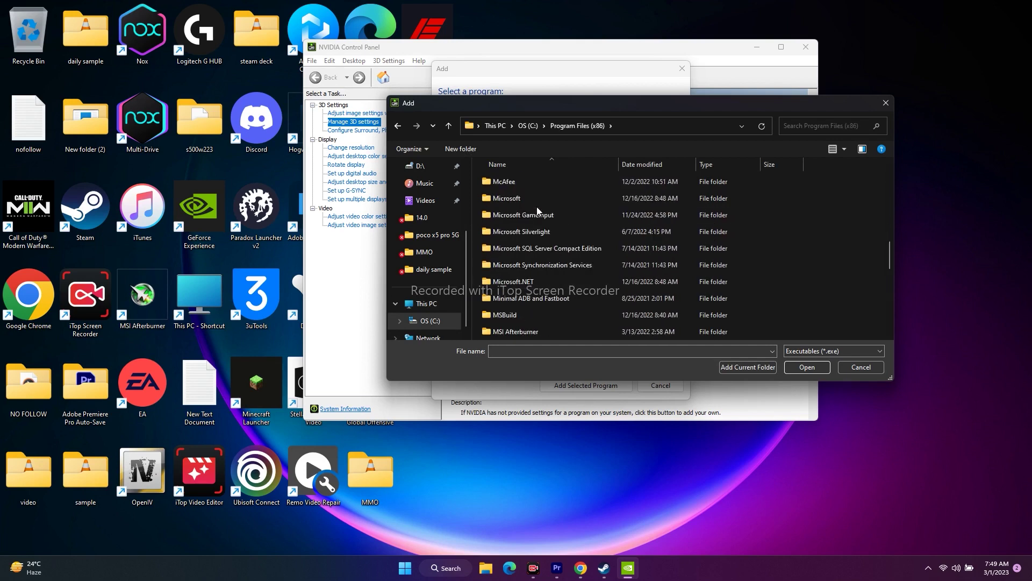
{"action": "double_click", "coordinate": [524, 231]}
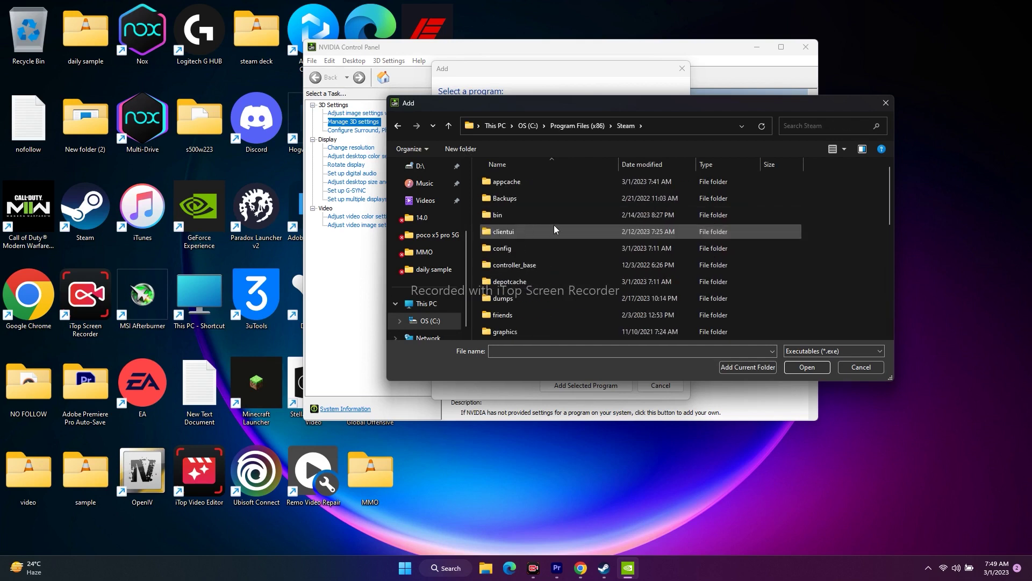
Step: Open steamapps > common > Destiny 2 and add destiny2.exe as the program
{"action": "scroll", "coordinate": [533, 214], "scroll_direction": "down", "scroll_amount": 4}
{"action": "double_click", "coordinate": [534, 263]}
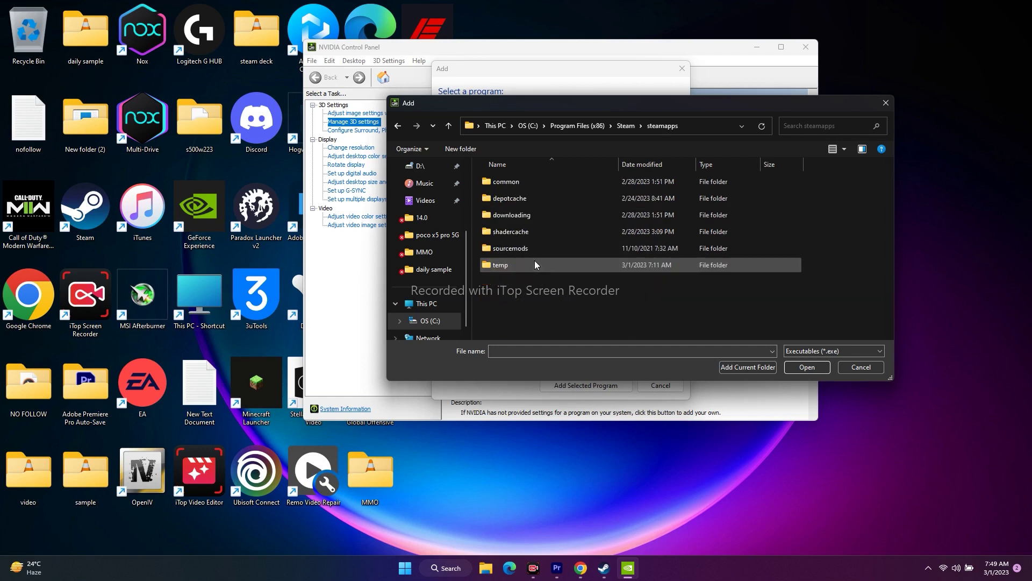
{"action": "double_click", "coordinate": [524, 183]}
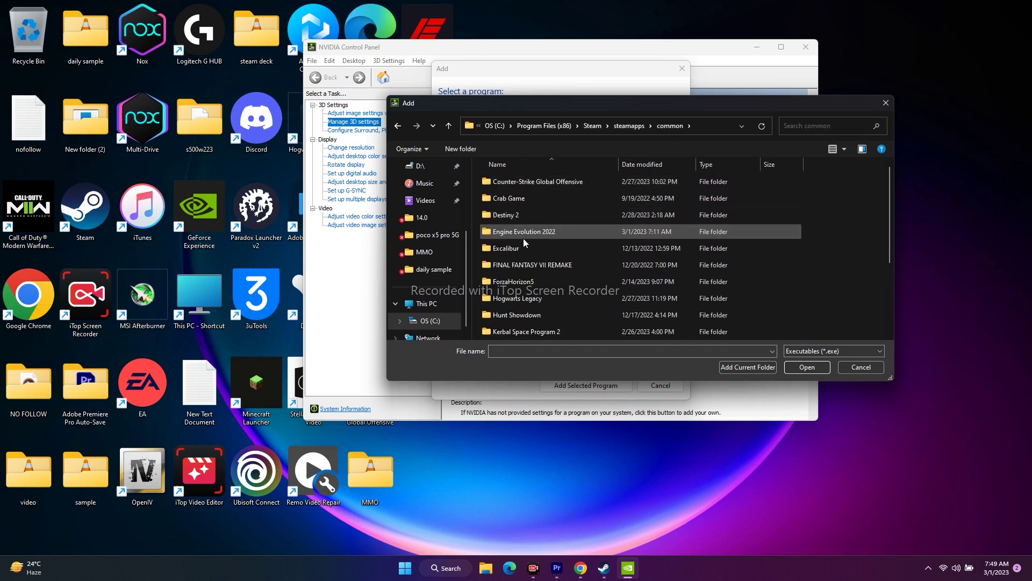
{"action": "double_click", "coordinate": [508, 215]}
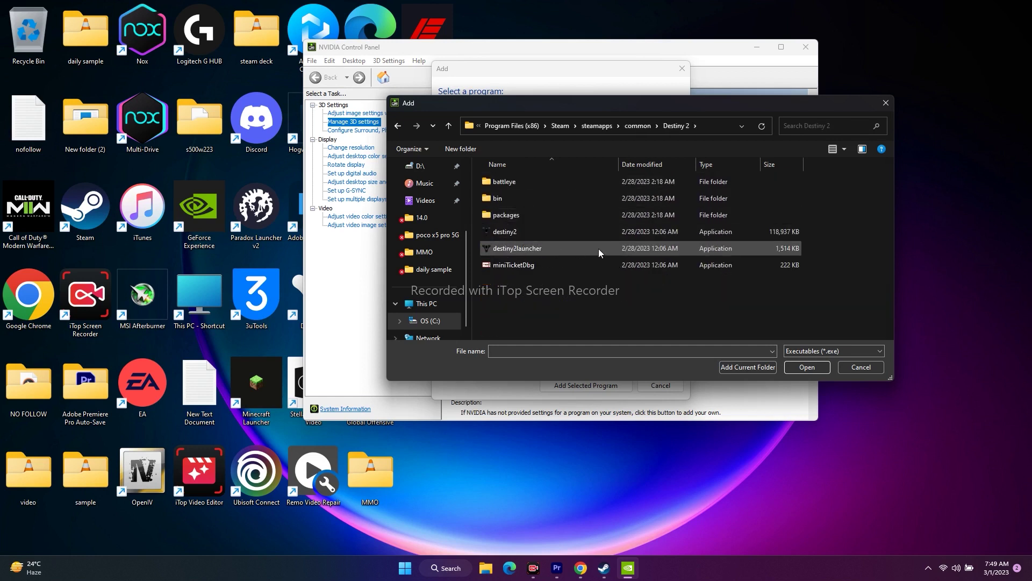
{"action": "left_click", "coordinate": [546, 232]}
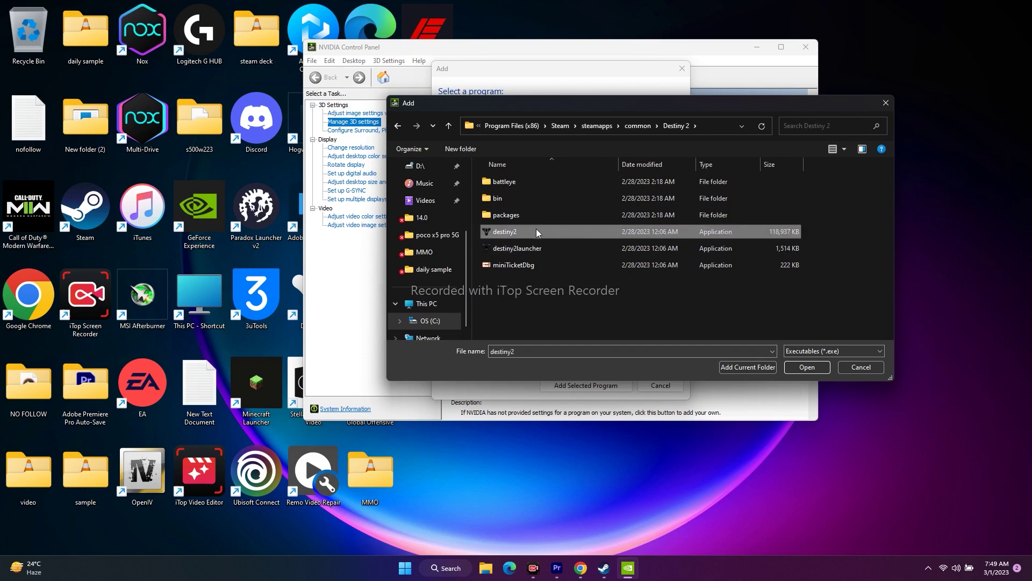
{"action": "left_click", "coordinate": [806, 367]}
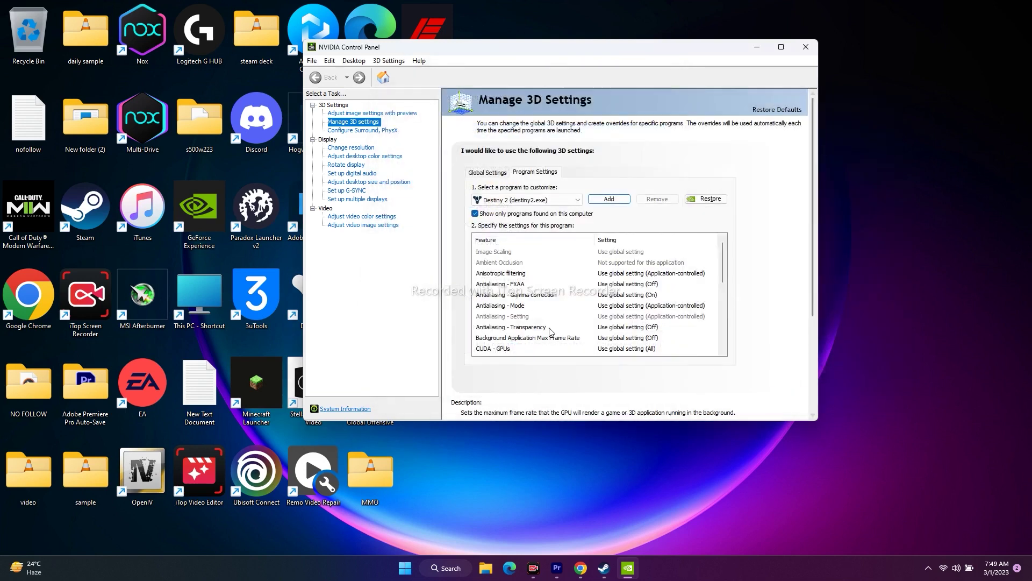
Step: Set Vertical sync to On for destiny2.exe, apply it, and close NVIDIA Control Panel
{"action": "left_click", "coordinate": [577, 201]}
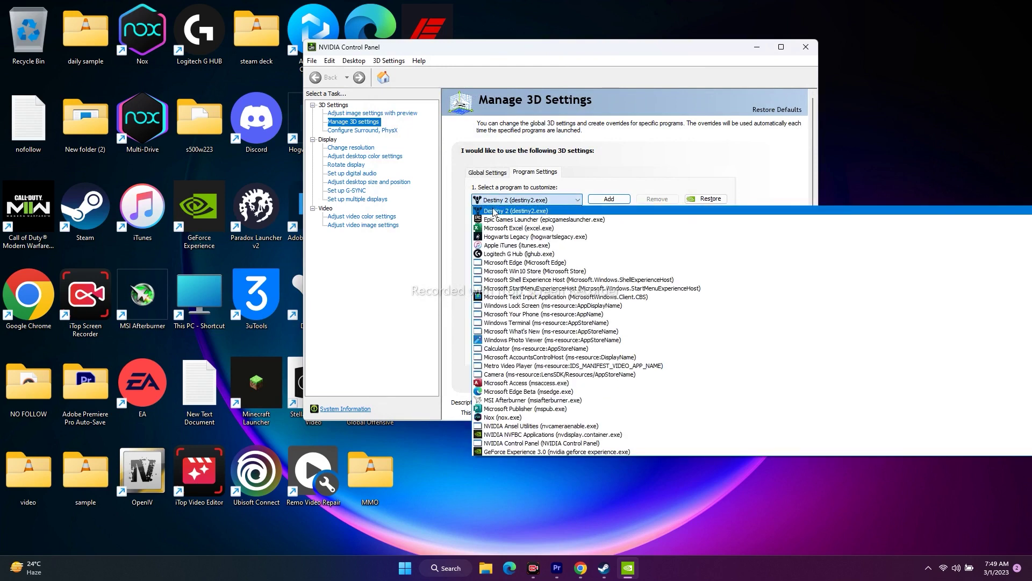
{"action": "left_click", "coordinate": [541, 212]}
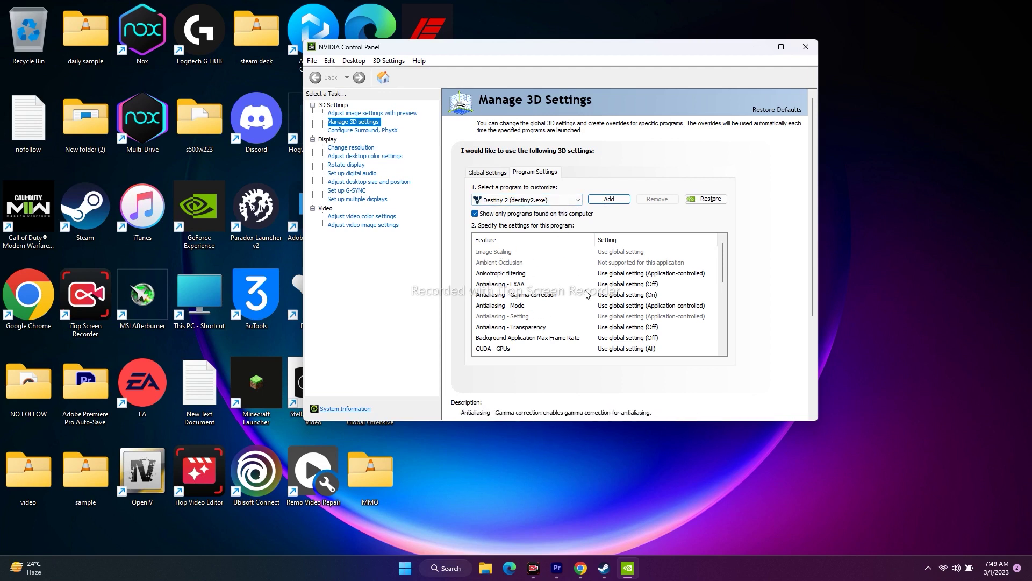
{"action": "scroll", "coordinate": [613, 271], "scroll_direction": "down", "scroll_amount": 9}
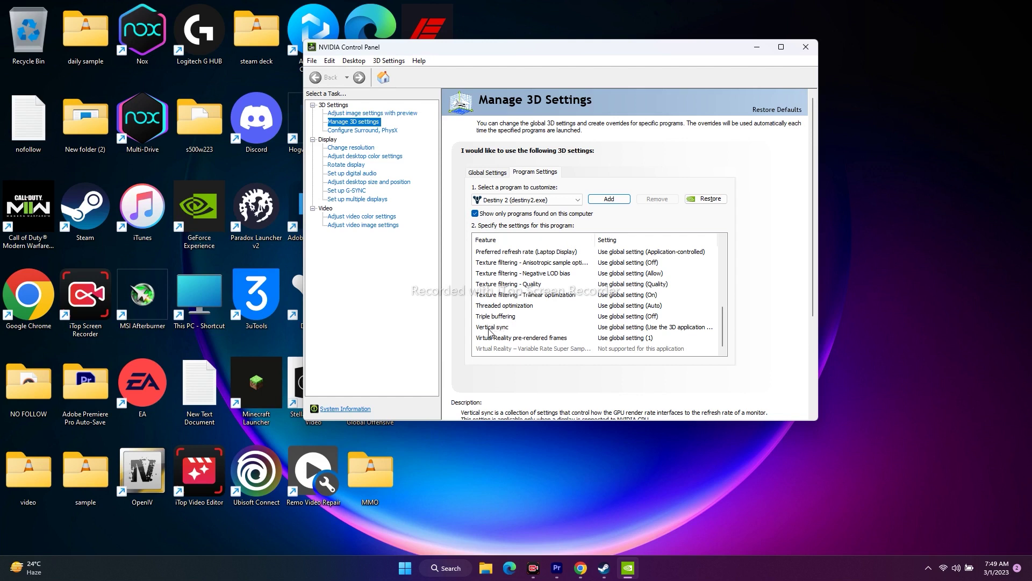
{"action": "left_click", "coordinate": [608, 330]}
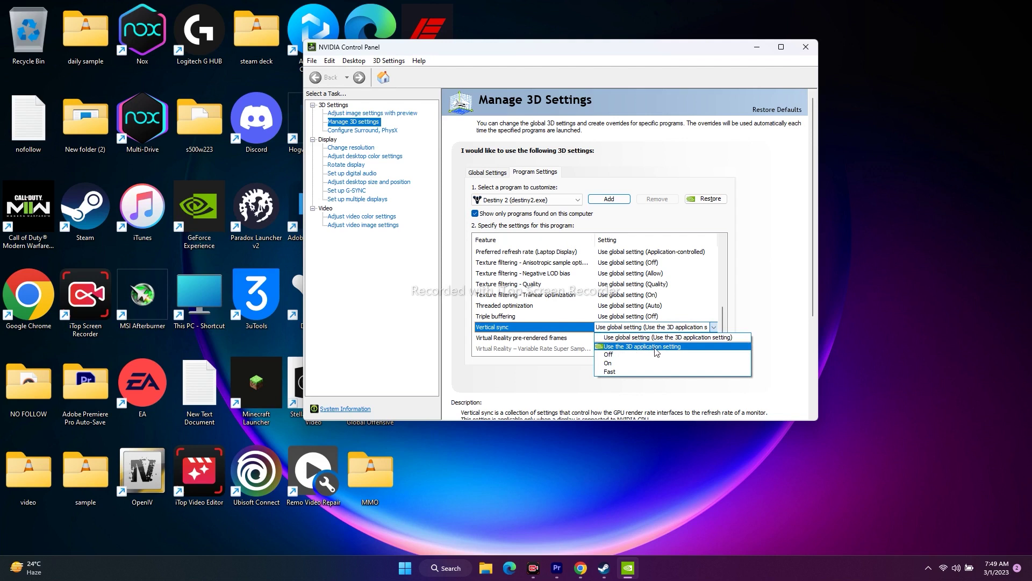
{"action": "left_click", "coordinate": [610, 363]}
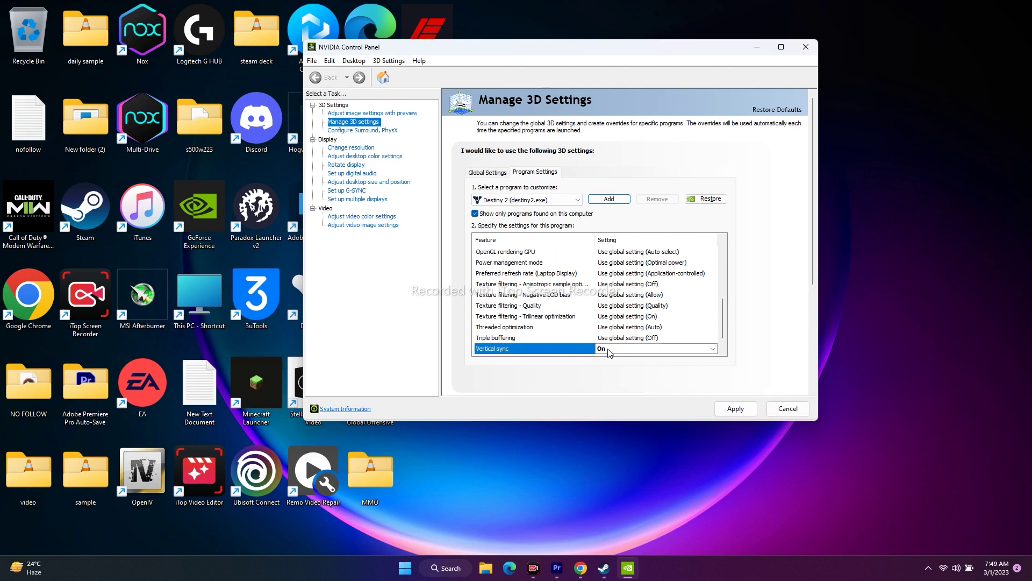
{"action": "left_click", "coordinate": [732, 409]}
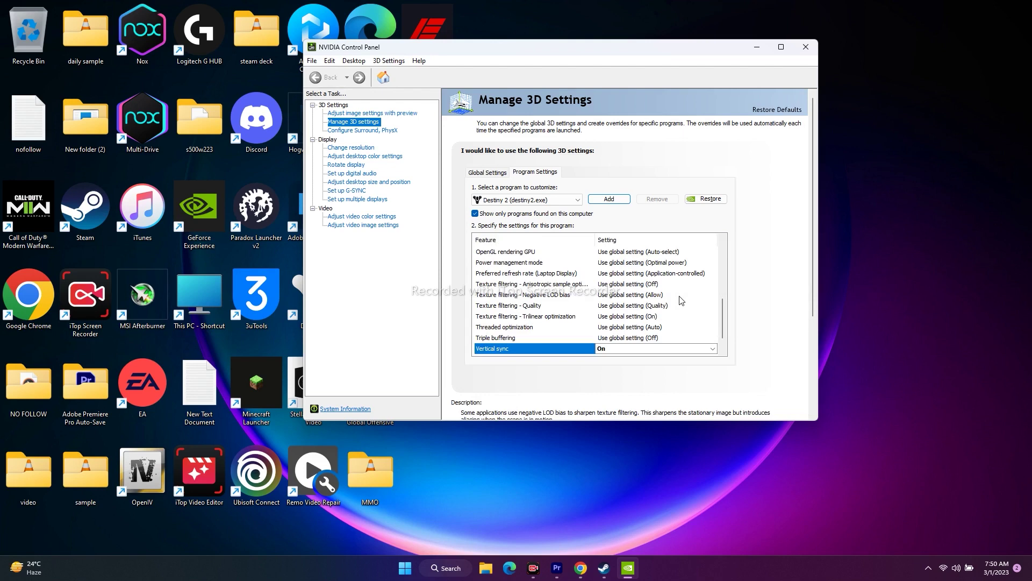
{"action": "left_click", "coordinate": [805, 46]}
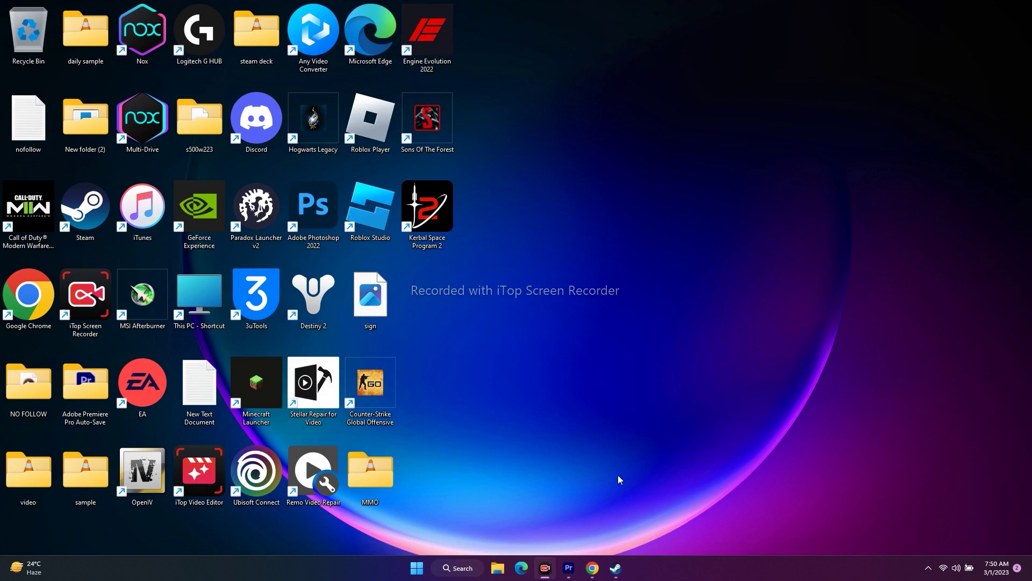
Step: Open Device Manager from the Start button's right-click menu
{"action": "left_click", "coordinate": [616, 569]}
{"action": "left_click", "coordinate": [616, 568]}
{"action": "right_click", "coordinate": [416, 567]}
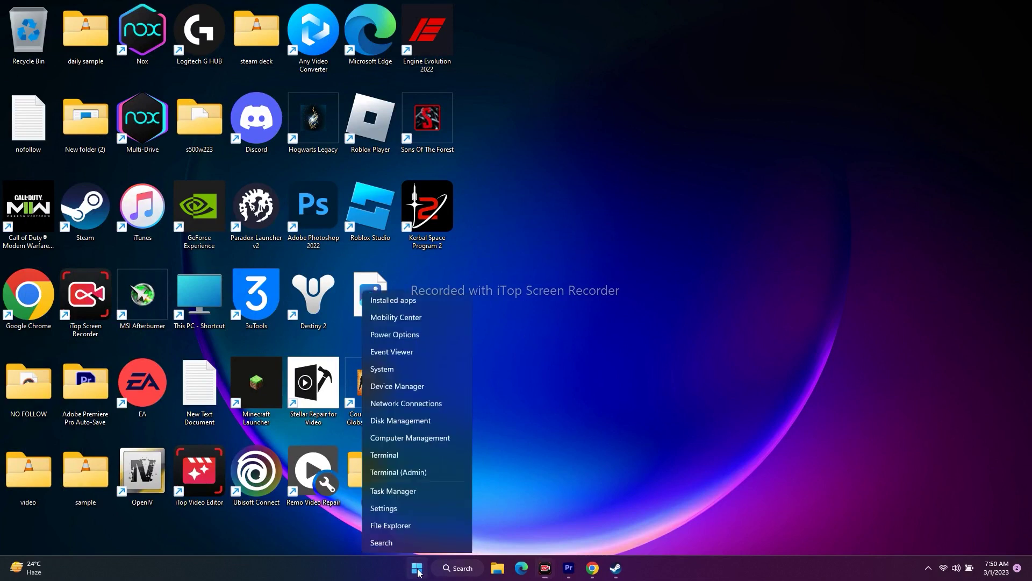
{"action": "left_click", "coordinate": [421, 335]}
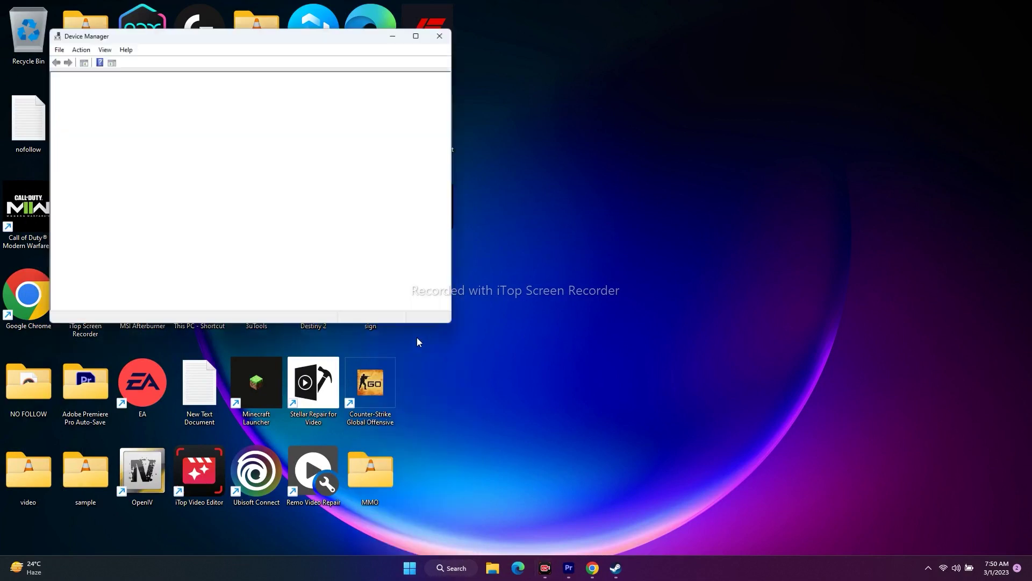
Step: Expand Display adapters and bring up actions for the NVIDIA GeForce RTX 2080 with Max-Q Design
{"action": "left_click", "coordinate": [60, 131]}
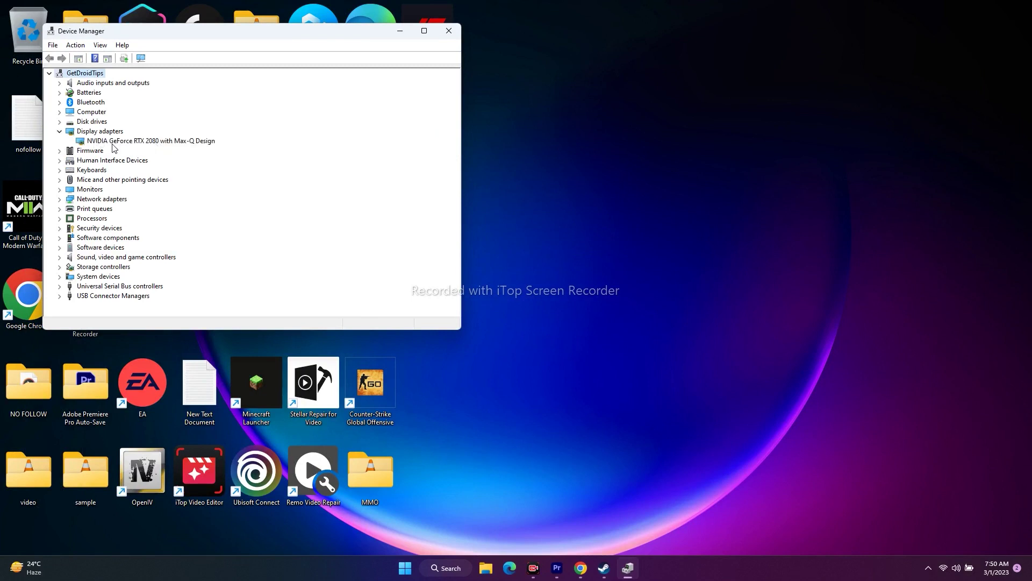
{"action": "left_click", "coordinate": [157, 143]}
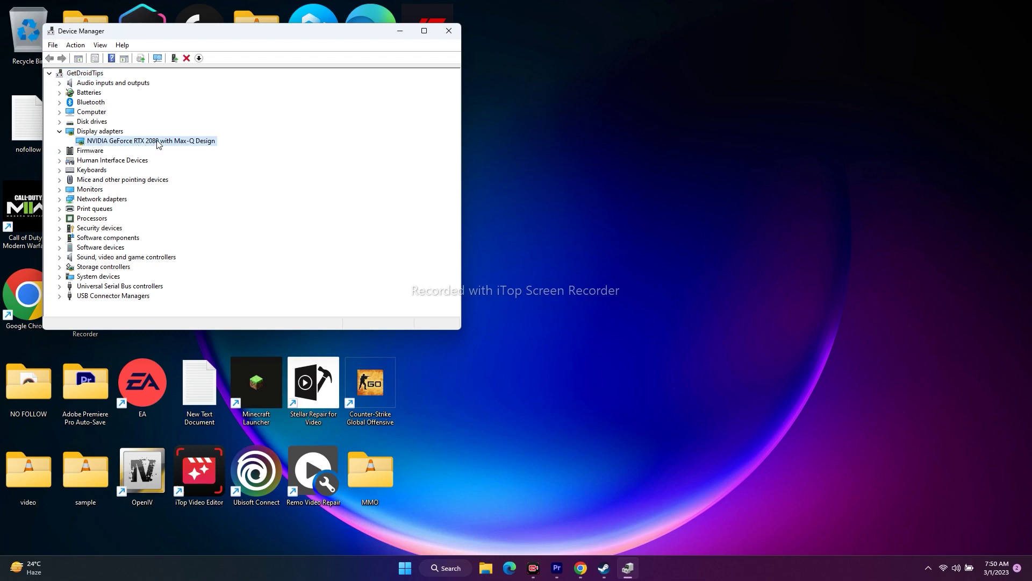
{"action": "right_click", "coordinate": [157, 144]}
Step: Search automatically for newer RTX 2080 drivers, dismiss the result, and close Device Manager
{"action": "left_click", "coordinate": [177, 147]}
{"action": "left_click", "coordinate": [157, 153]}
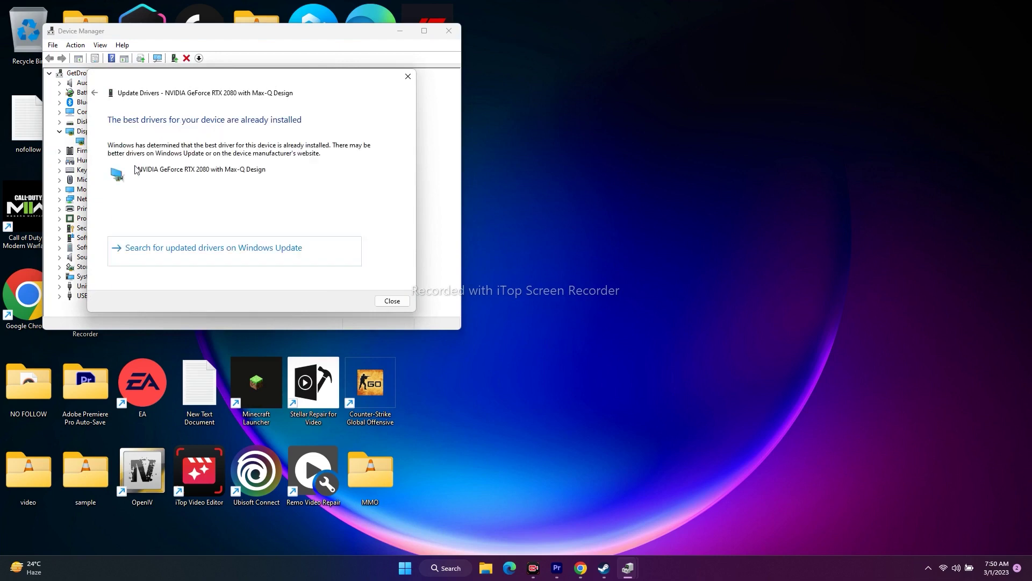
{"action": "left_click", "coordinate": [400, 76]}
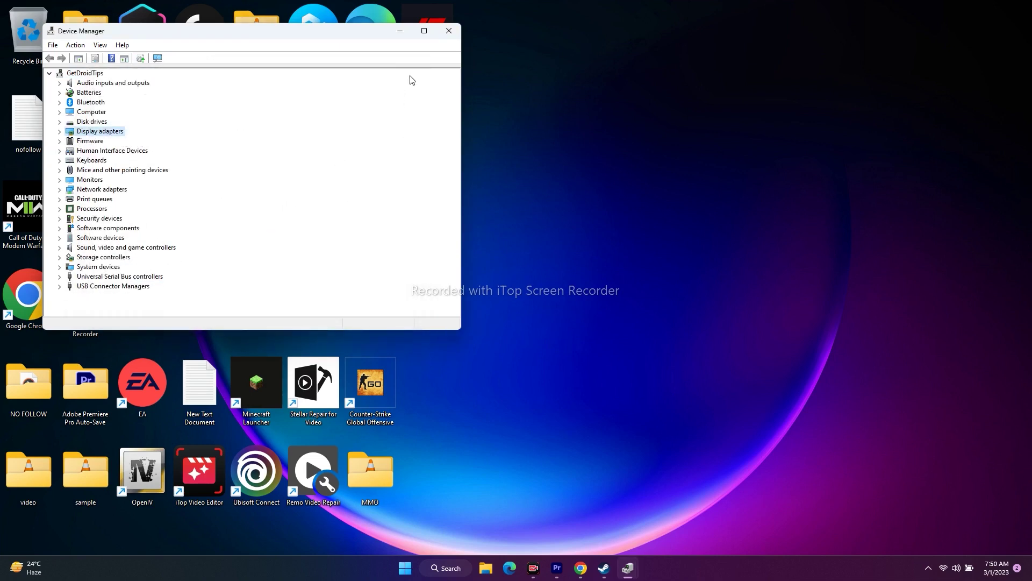
{"action": "left_click", "coordinate": [449, 30]}
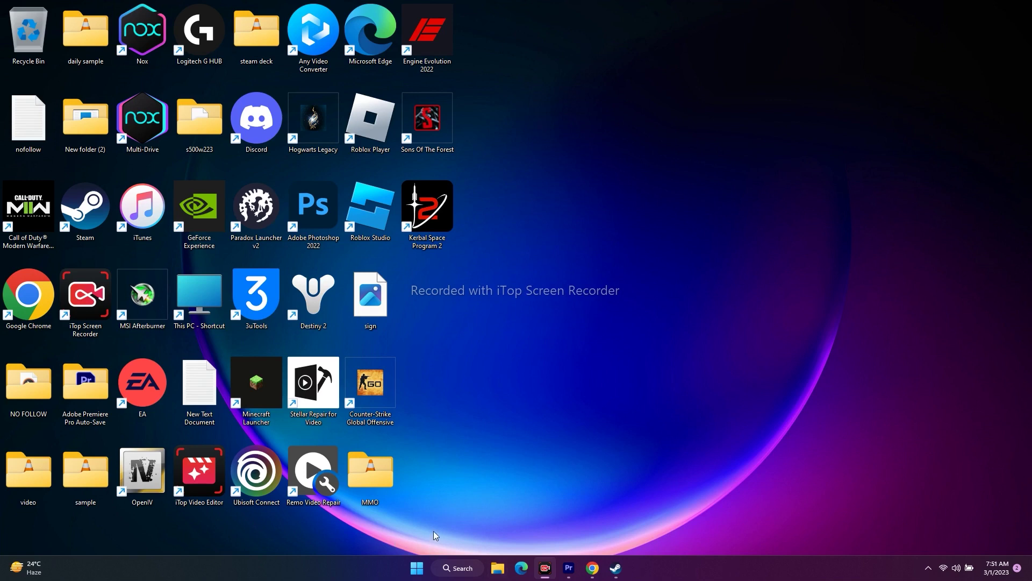
Step: Open Task Manager from the Start button's right-click menu
{"action": "right_click", "coordinate": [417, 568]}
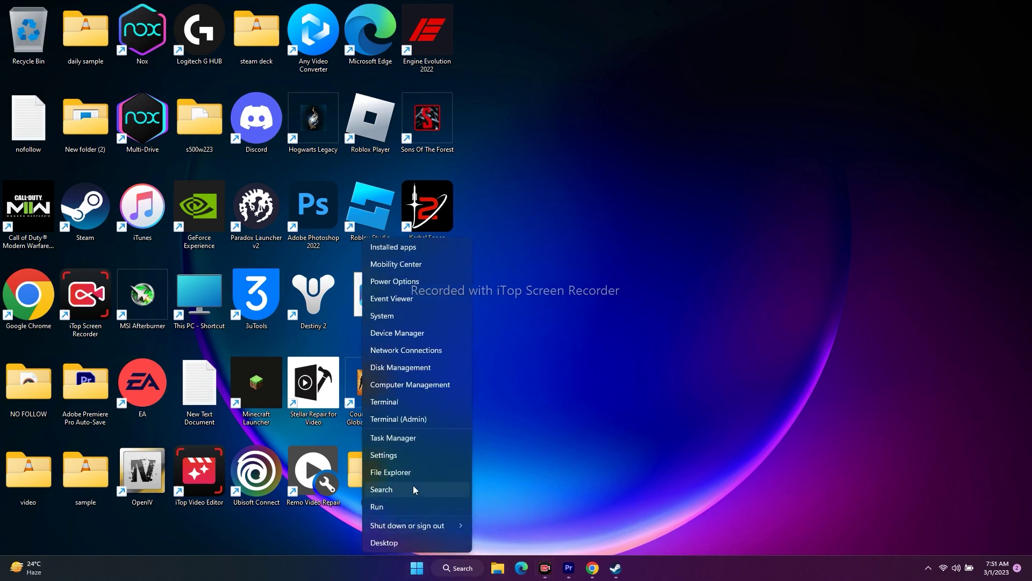
{"action": "left_click", "coordinate": [403, 437]}
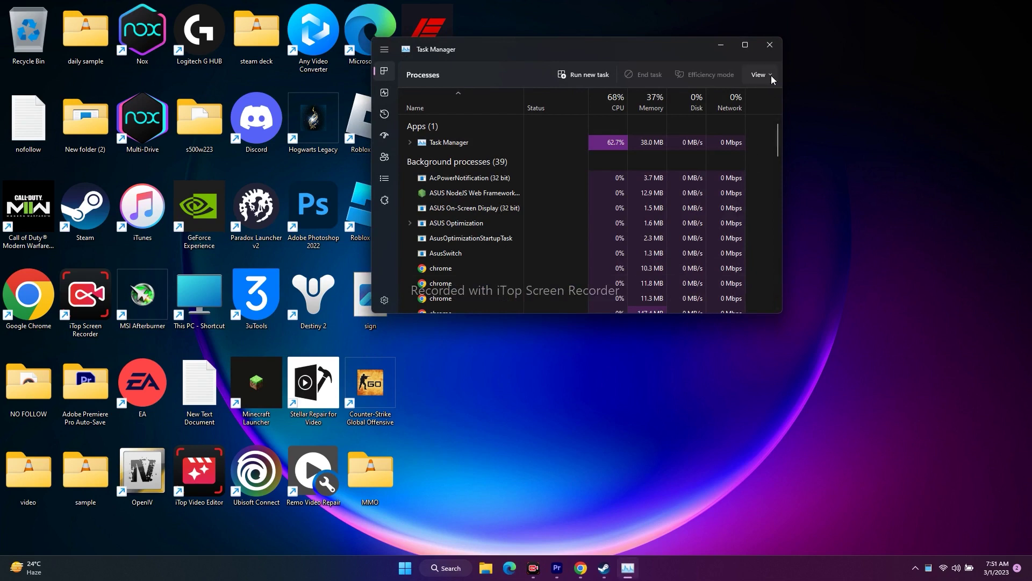
Step: Maximize Task Manager and end the Discord background processes
{"action": "left_click", "coordinate": [748, 46]}
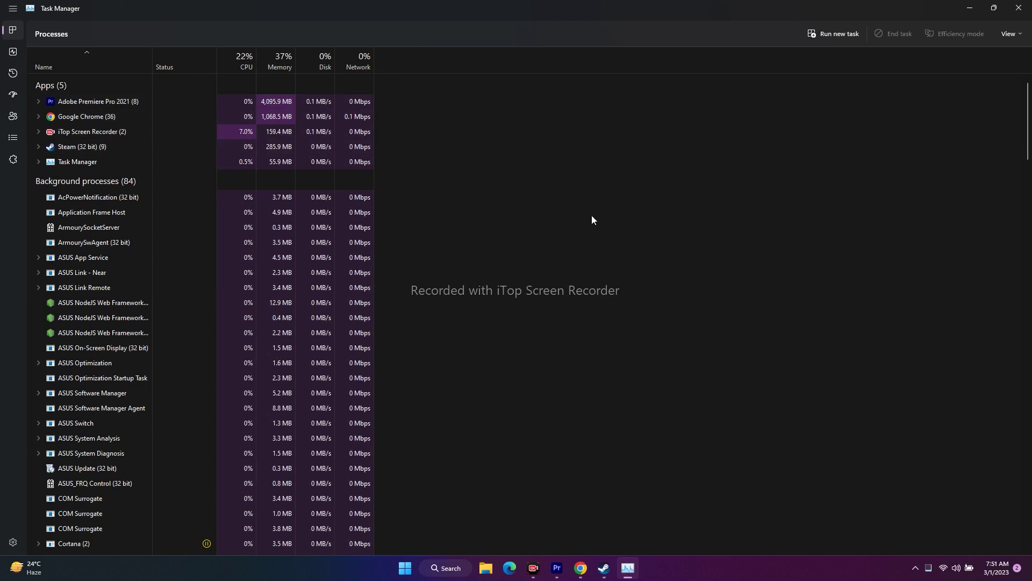
{"action": "scroll", "coordinate": [591, 220], "scroll_direction": "down", "scroll_amount": 2}
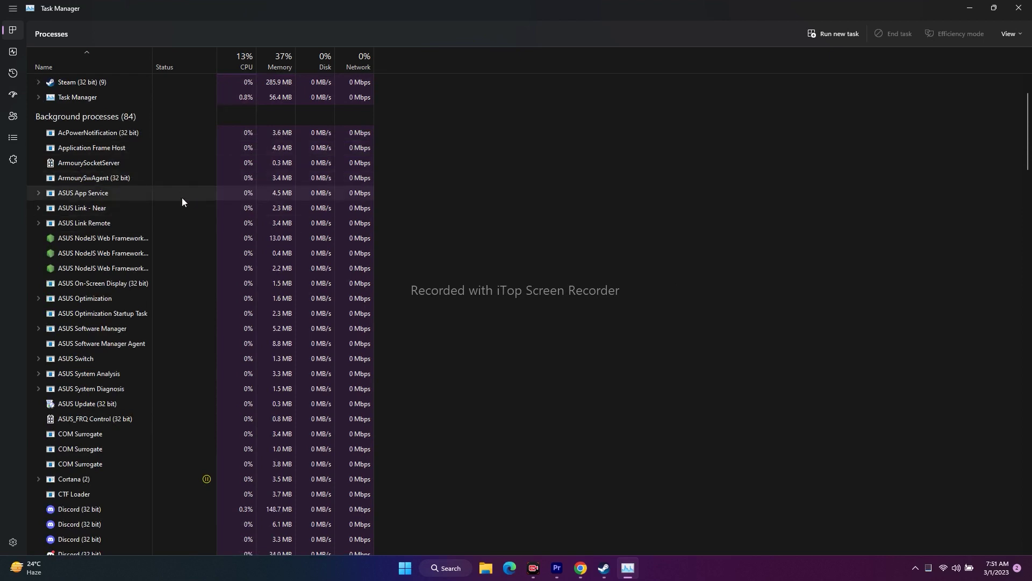
{"action": "scroll", "coordinate": [510, 243], "scroll_direction": "down", "scroll_amount": 4}
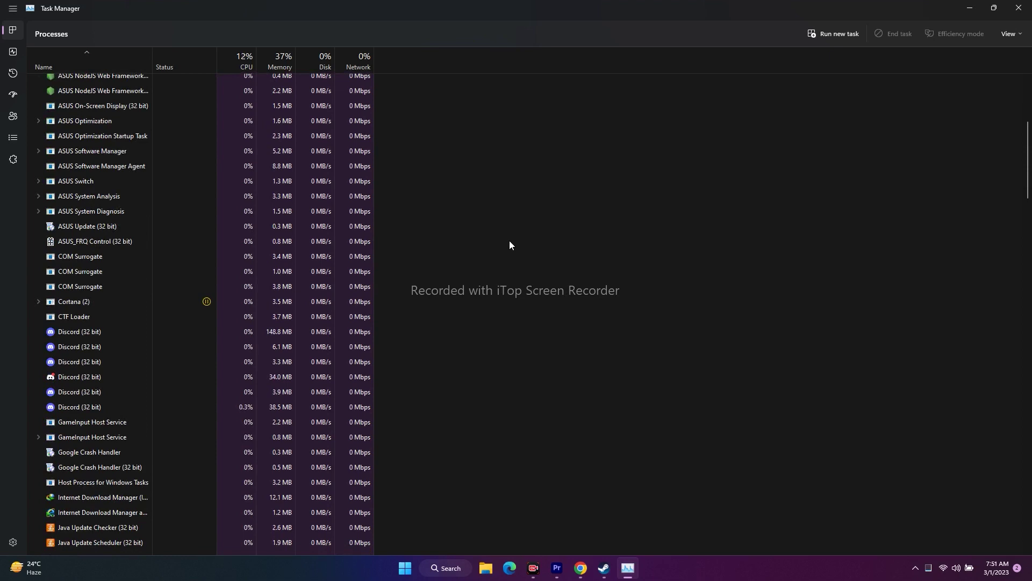
{"action": "scroll", "coordinate": [509, 248], "scroll_direction": "down", "scroll_amount": 1}
{"action": "right_click", "coordinate": [80, 283]}
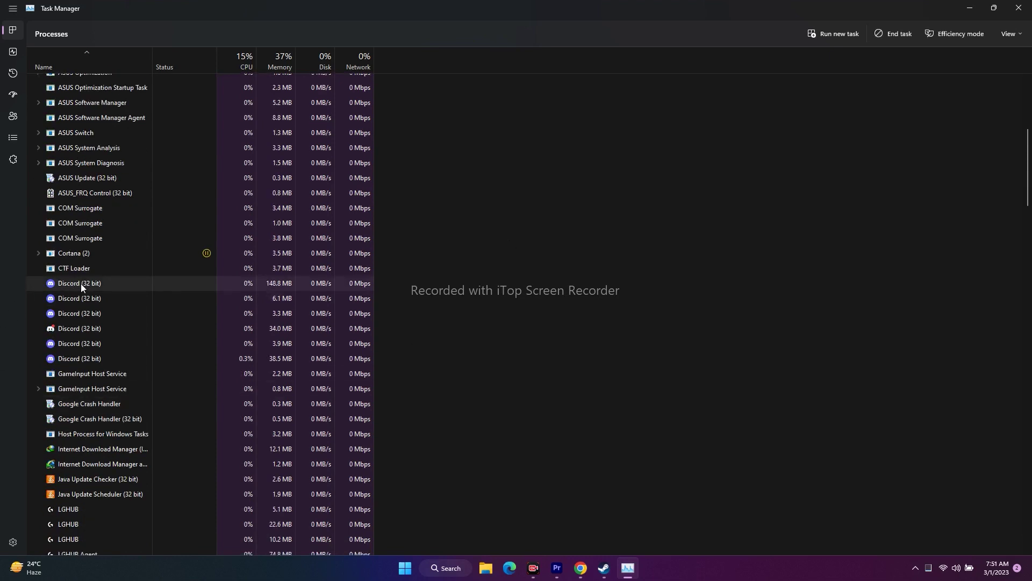
{"action": "left_click", "coordinate": [108, 291]}
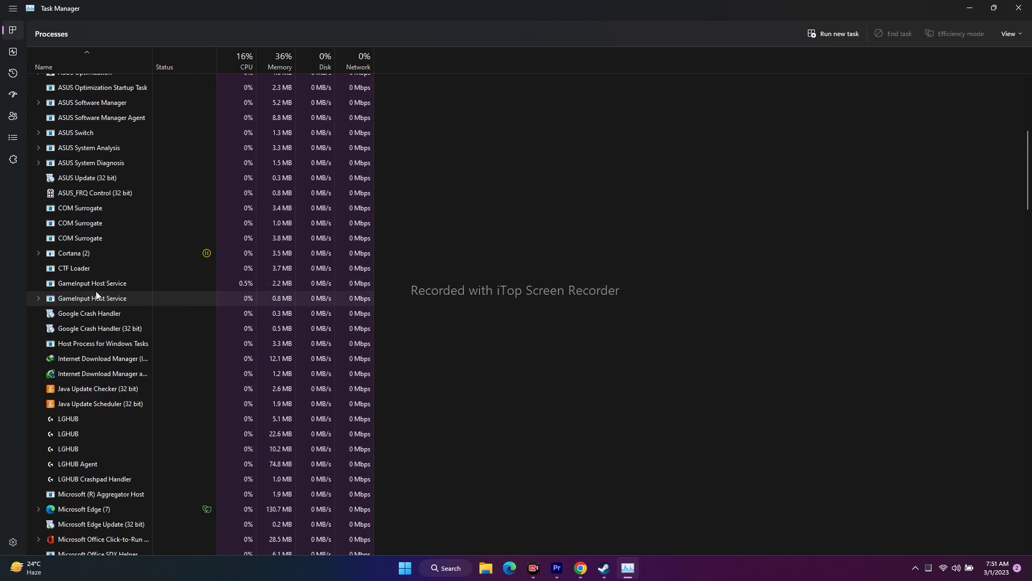
Step: Review the remaining processes, acting on LGHUB through its context menu
{"action": "scroll", "coordinate": [116, 276], "scroll_direction": "down", "scroll_amount": 2}
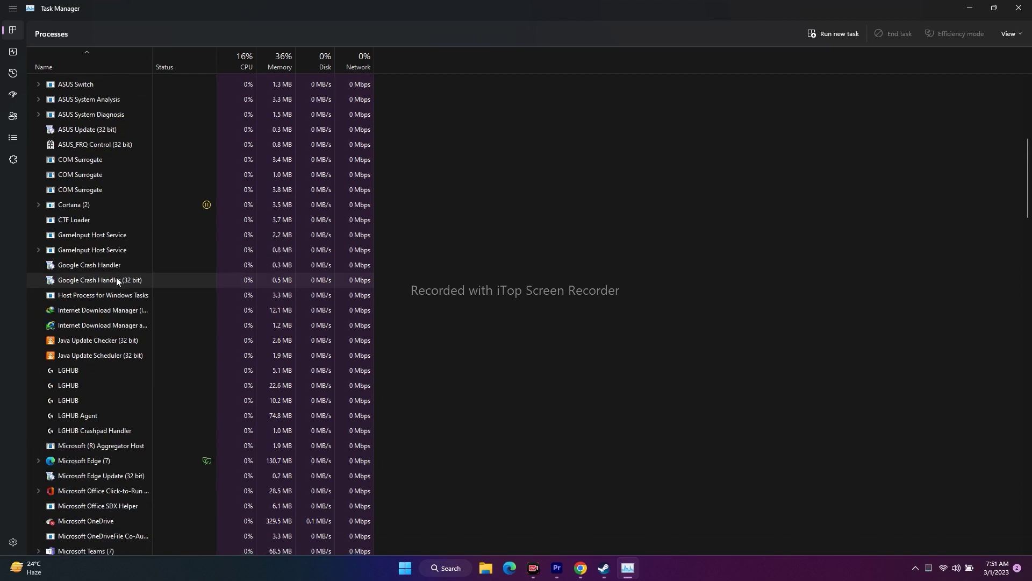
{"action": "scroll", "coordinate": [116, 276], "scroll_direction": "down", "scroll_amount": 6}
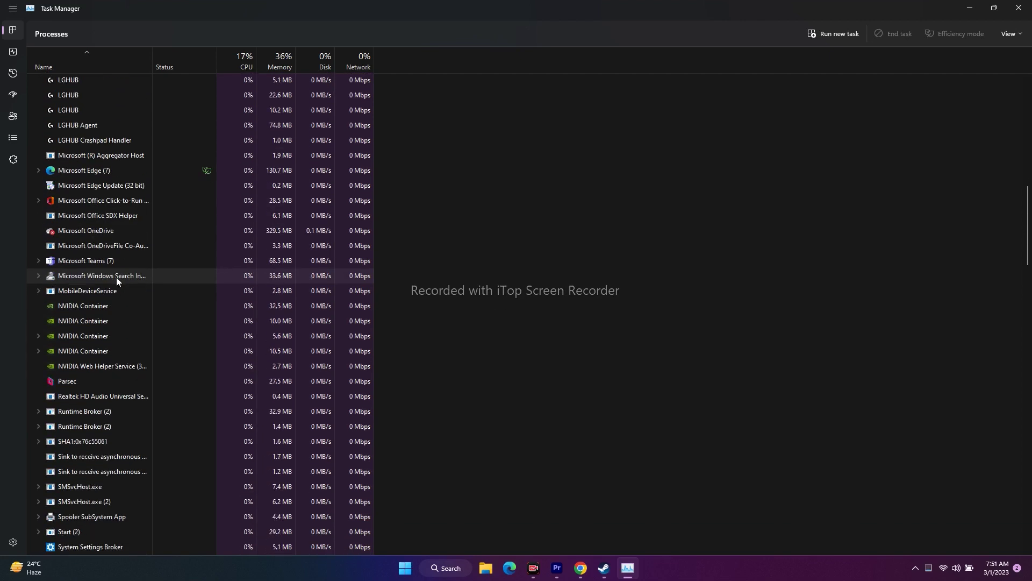
{"action": "scroll", "coordinate": [116, 276], "scroll_direction": "up", "scroll_amount": 4}
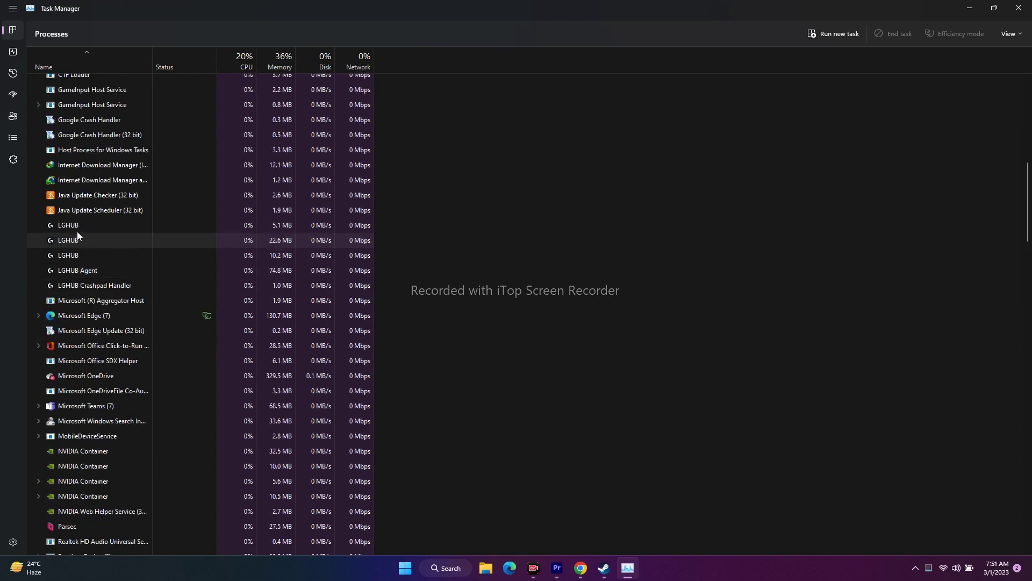
{"action": "right_click", "coordinate": [81, 229]}
{"action": "left_click", "coordinate": [95, 233]}
{"action": "scroll", "coordinate": [179, 246], "scroll_direction": "down", "scroll_amount": 1}
{"action": "scroll", "coordinate": [180, 246], "scroll_direction": "down", "scroll_amount": 7}
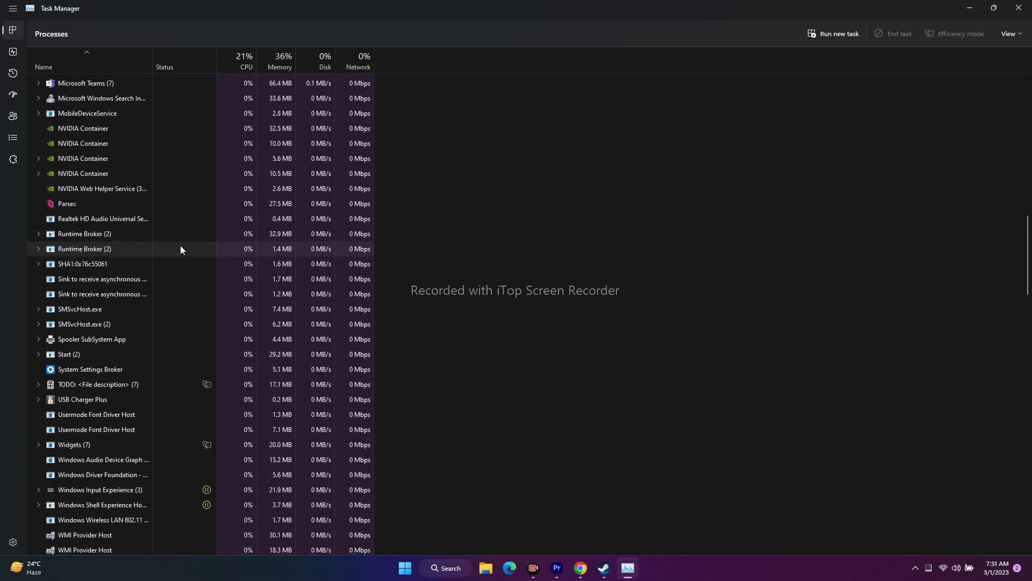
{"action": "scroll", "coordinate": [179, 245], "scroll_direction": "down", "scroll_amount": 7}
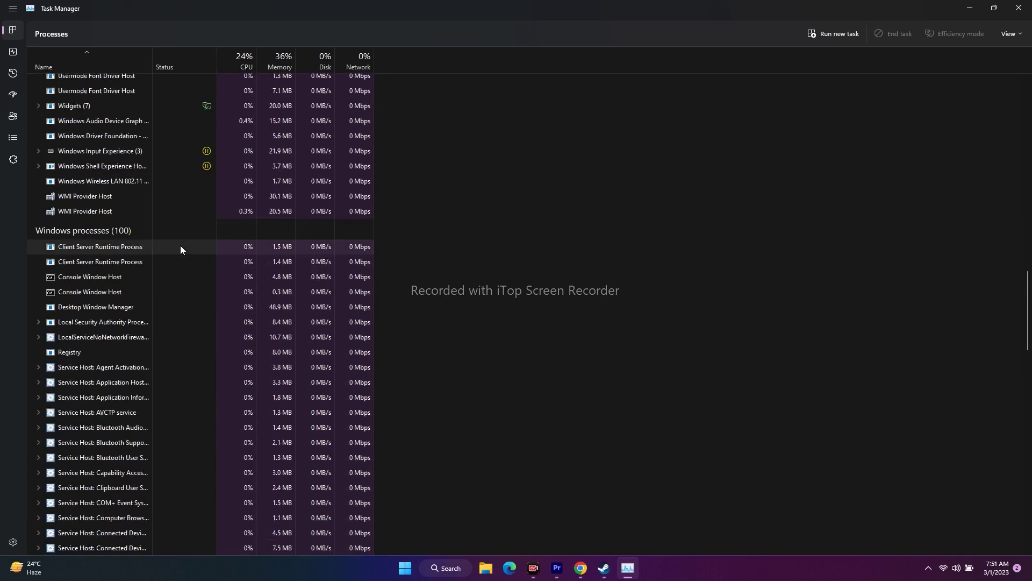
{"action": "scroll", "coordinate": [179, 245], "scroll_direction": "down", "scroll_amount": 3}
{"action": "scroll", "coordinate": [179, 245], "scroll_direction": "up", "scroll_amount": 10}
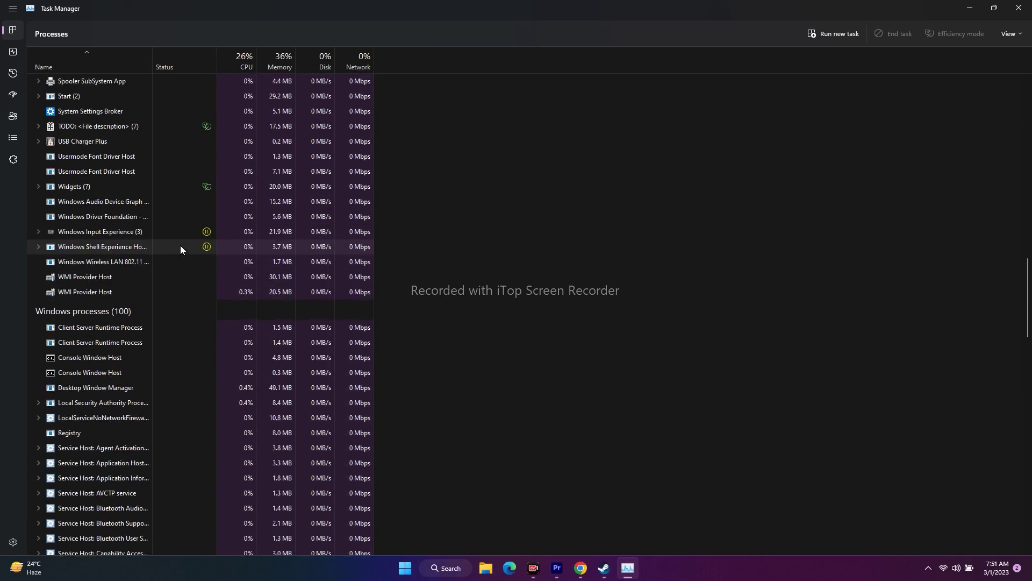
{"action": "scroll", "coordinate": [179, 245], "scroll_direction": "up", "scroll_amount": 4}
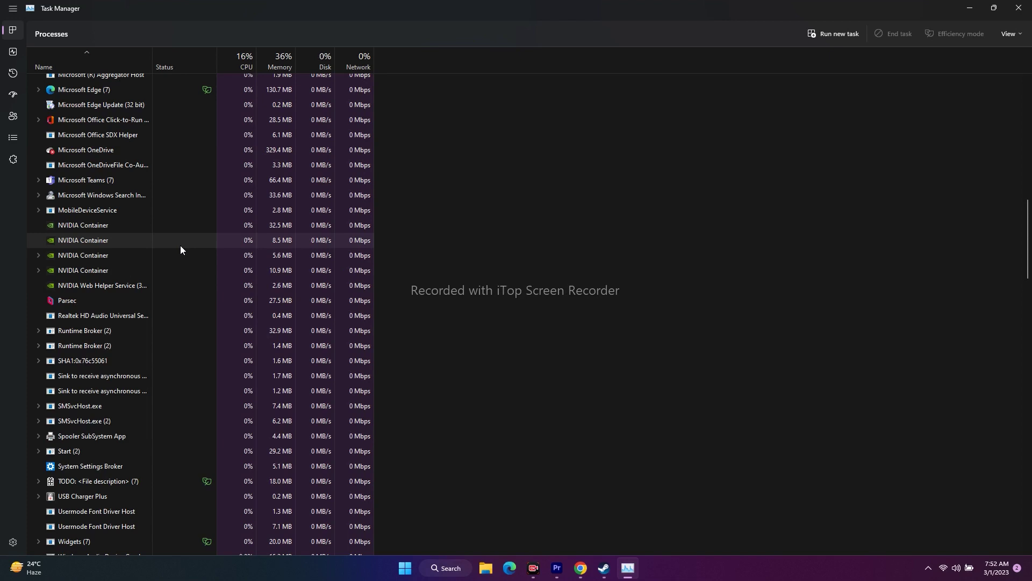
Step: Close Task Manager and open Destiny 2's Properties in the Steam library
{"action": "left_click", "coordinate": [1018, 7]}
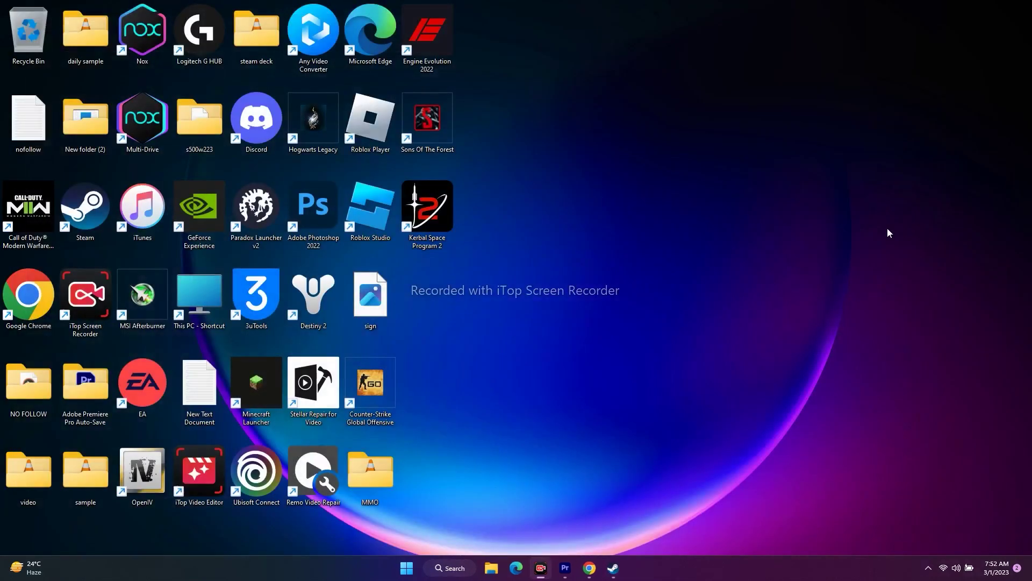
{"action": "left_click", "coordinate": [606, 569]}
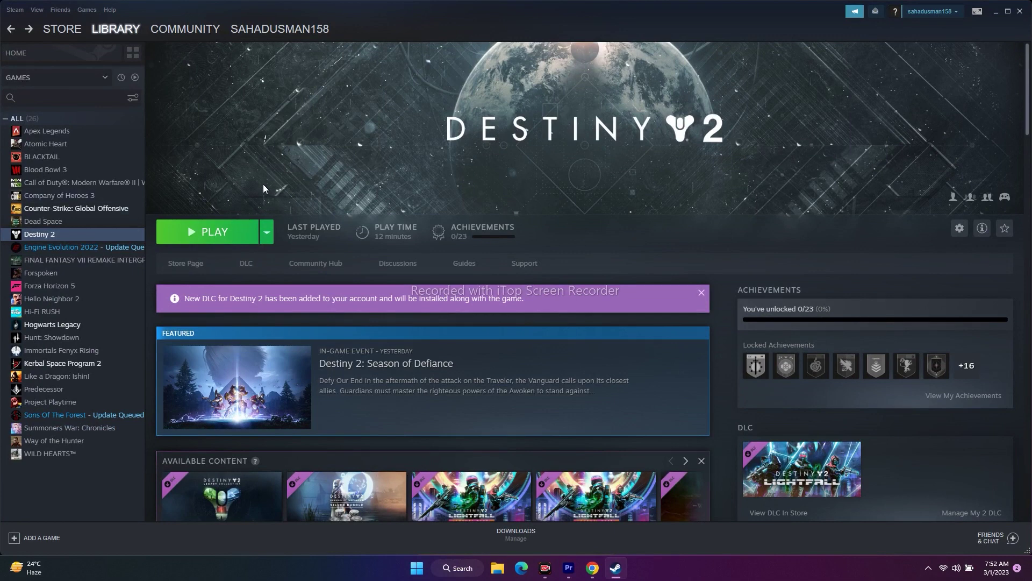
{"action": "right_click", "coordinate": [63, 239]}
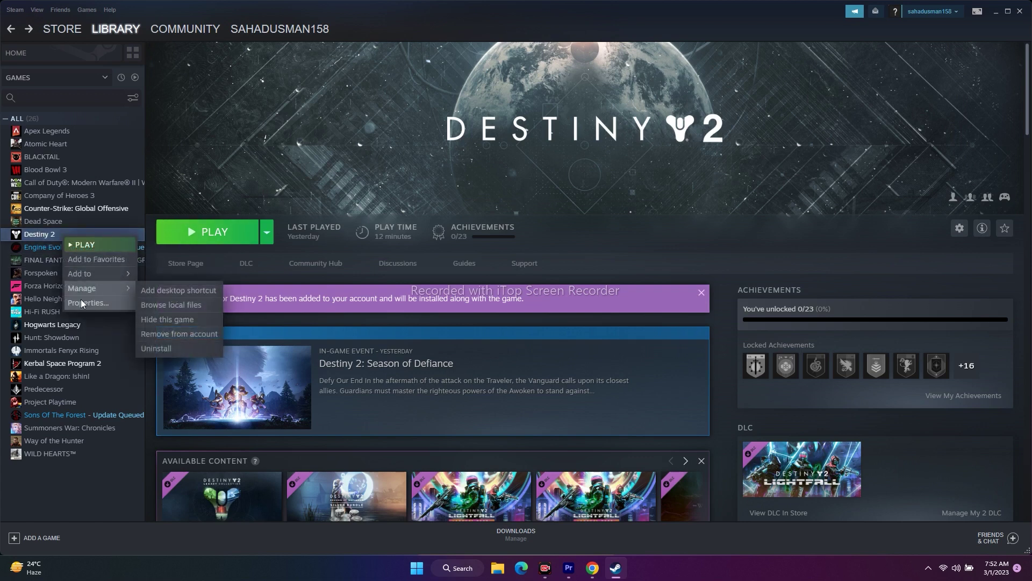
{"action": "left_click", "coordinate": [73, 312]}
Step: Keep Destiny 2's automatic updates at 'Always keep this game updated' and close Properties
{"action": "left_click", "coordinate": [337, 208]}
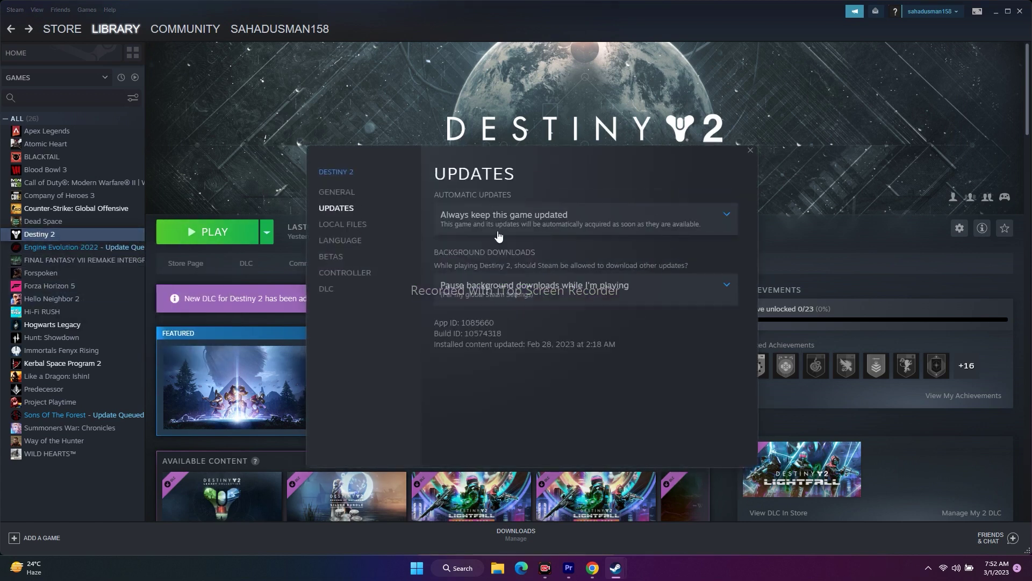
{"action": "left_click", "coordinate": [517, 214]}
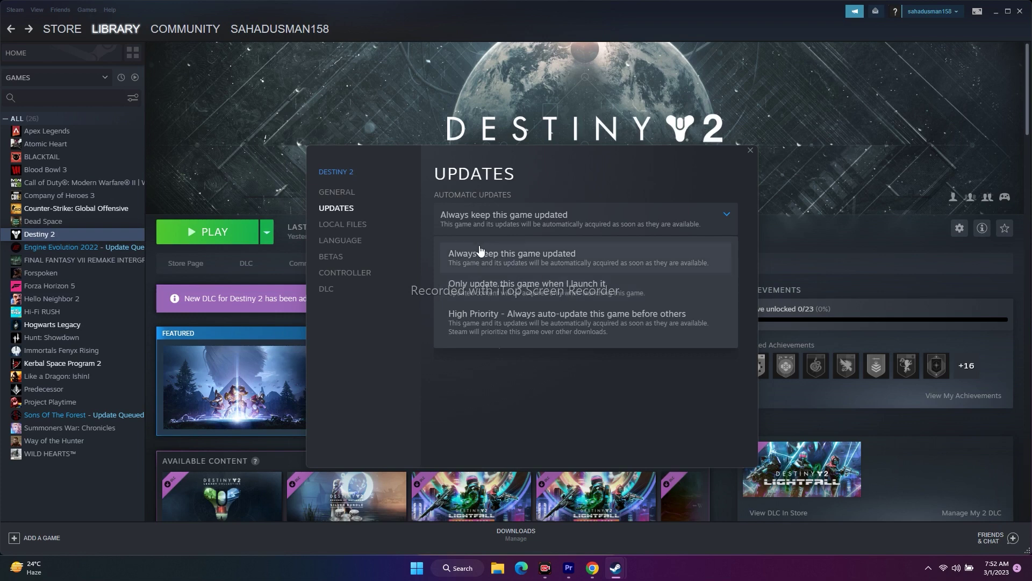
{"action": "left_click", "coordinate": [536, 264]}
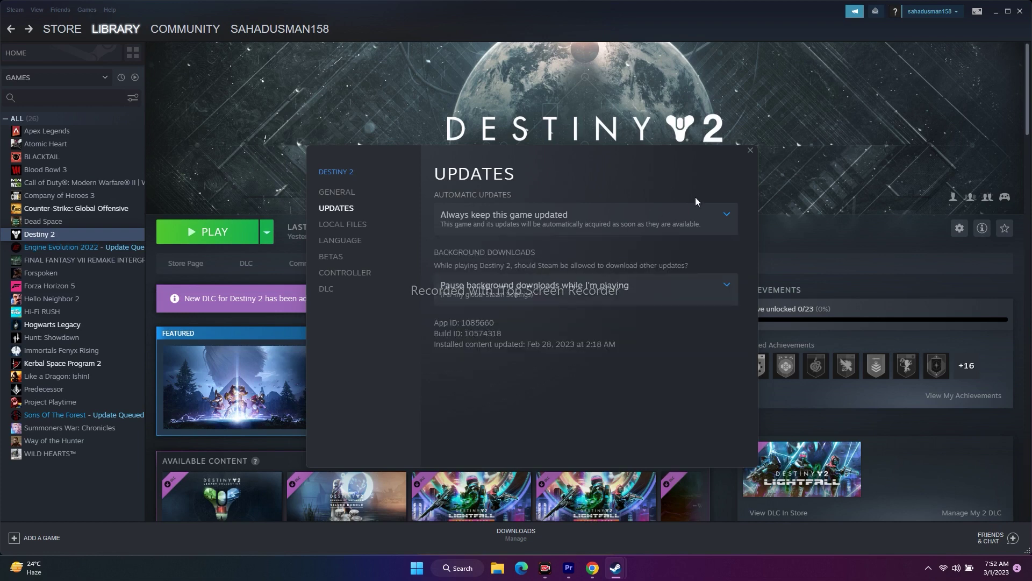
{"action": "left_click", "coordinate": [750, 151]}
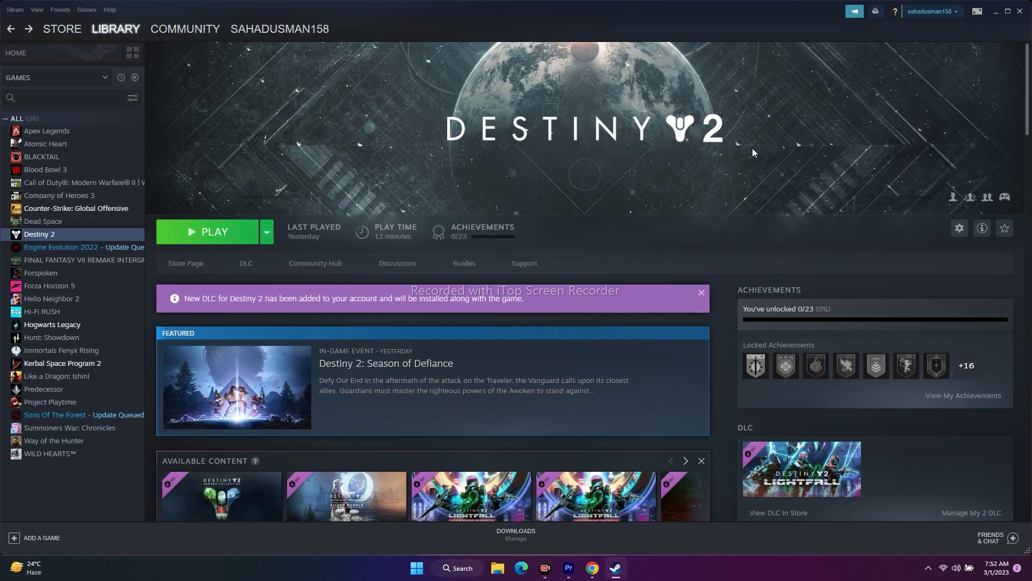
{"action": "right_click", "coordinate": [56, 237]}
{"action": "left_click", "coordinate": [83, 303]}
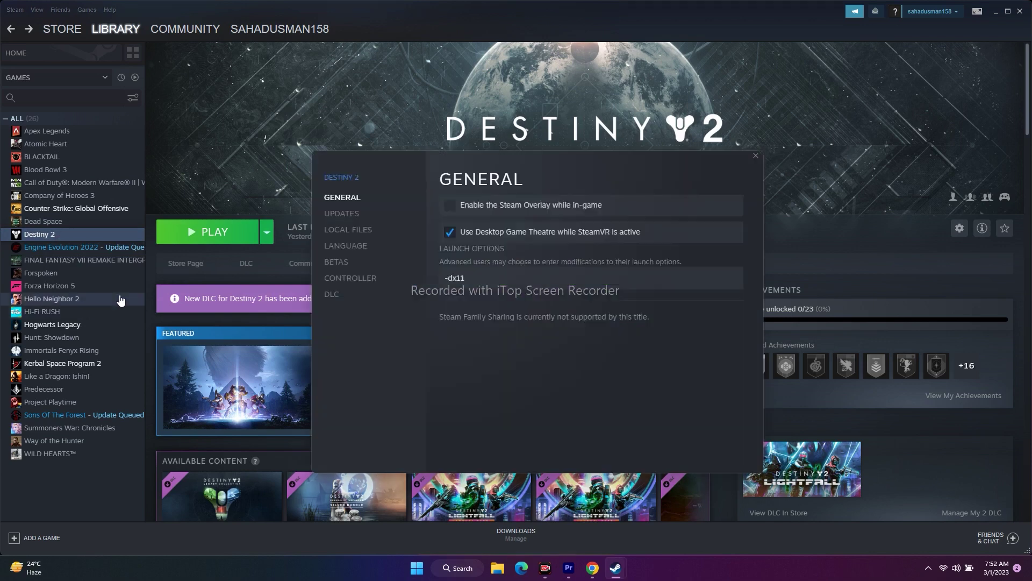
{"action": "left_click", "coordinate": [358, 234]}
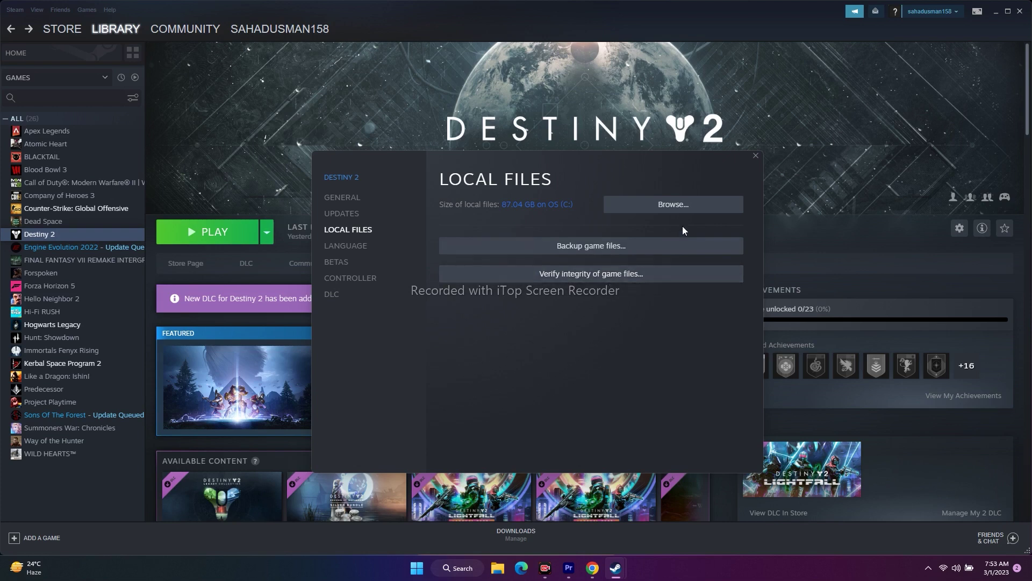
{"action": "left_click", "coordinate": [755, 155]}
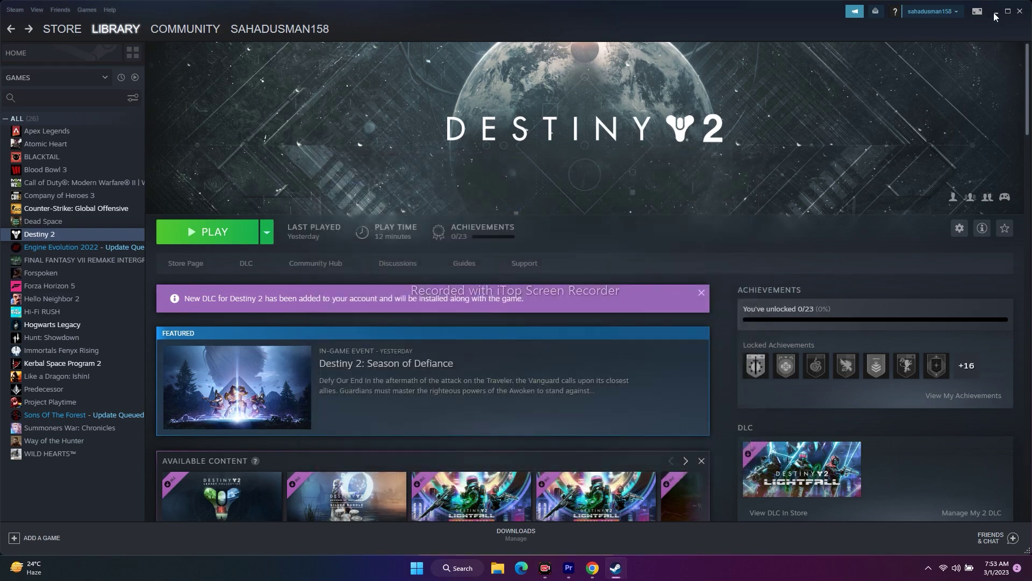
Step: Check Windows Update in Settings, where KB5022913 is available, then close Settings
{"action": "left_click", "coordinate": [994, 11]}
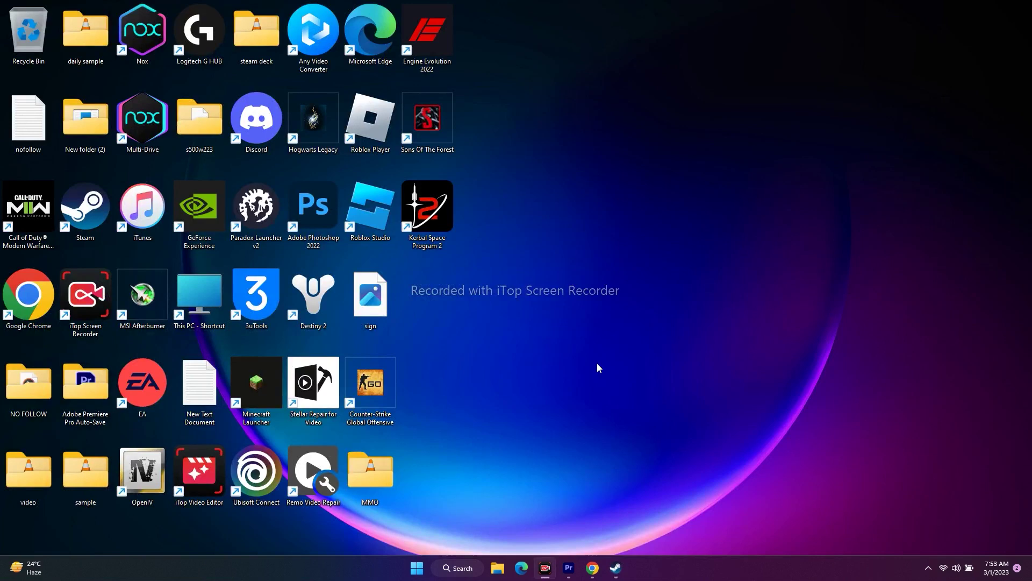
{"action": "left_click", "coordinate": [456, 574]}
{"action": "left_click", "coordinate": [372, 388]}
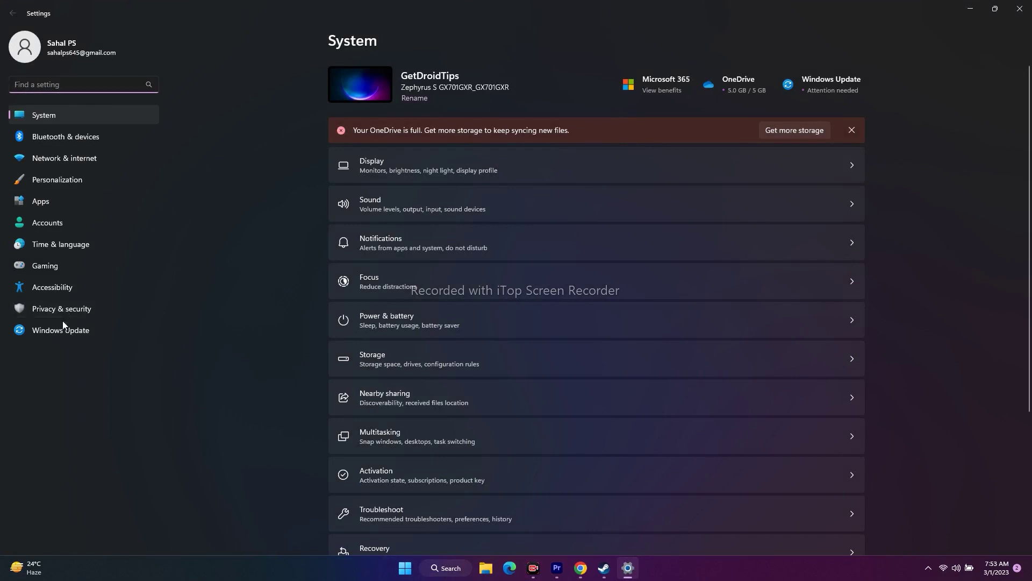
{"action": "left_click", "coordinate": [63, 329]}
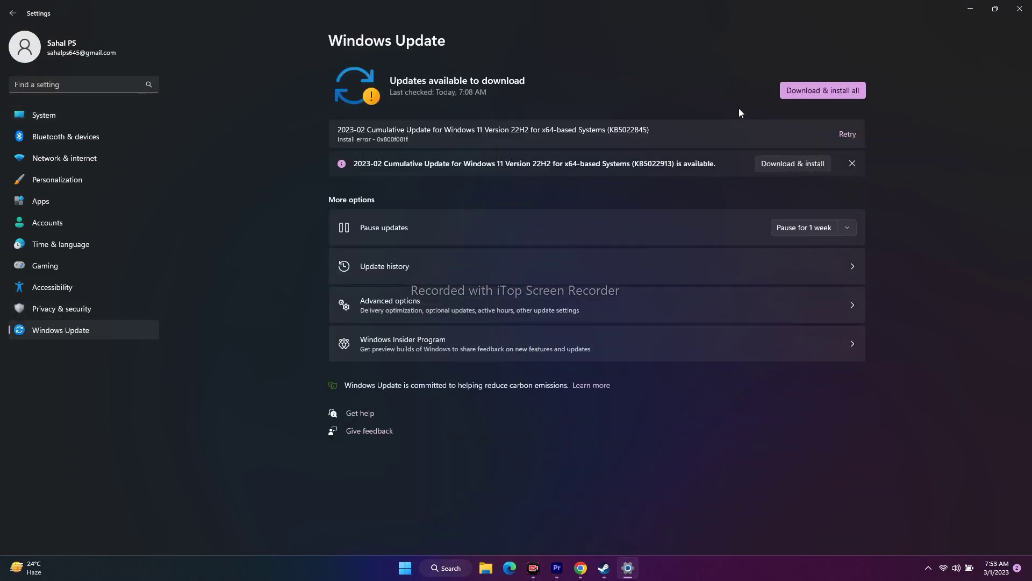
{"action": "left_click", "coordinate": [1020, 11]}
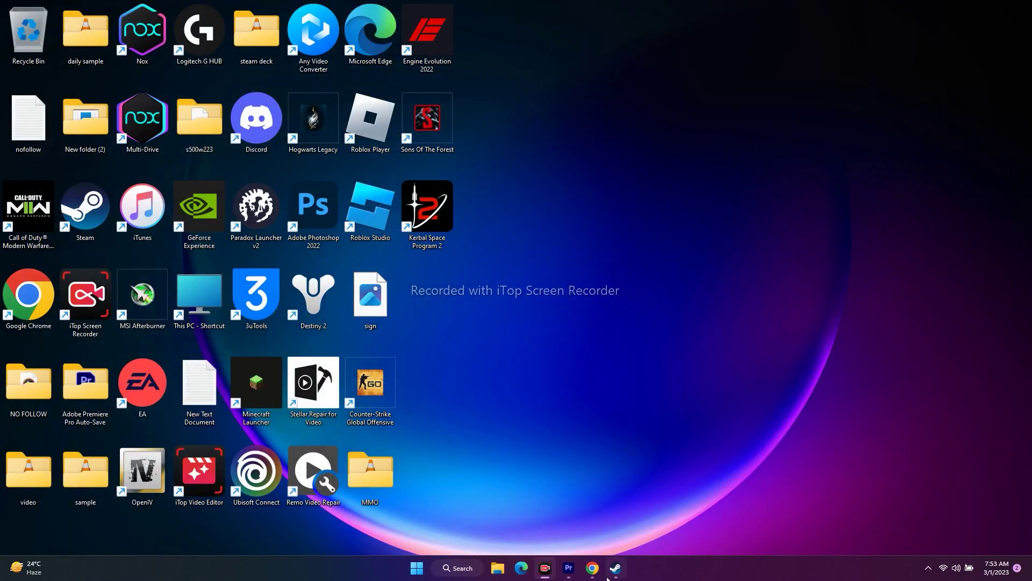